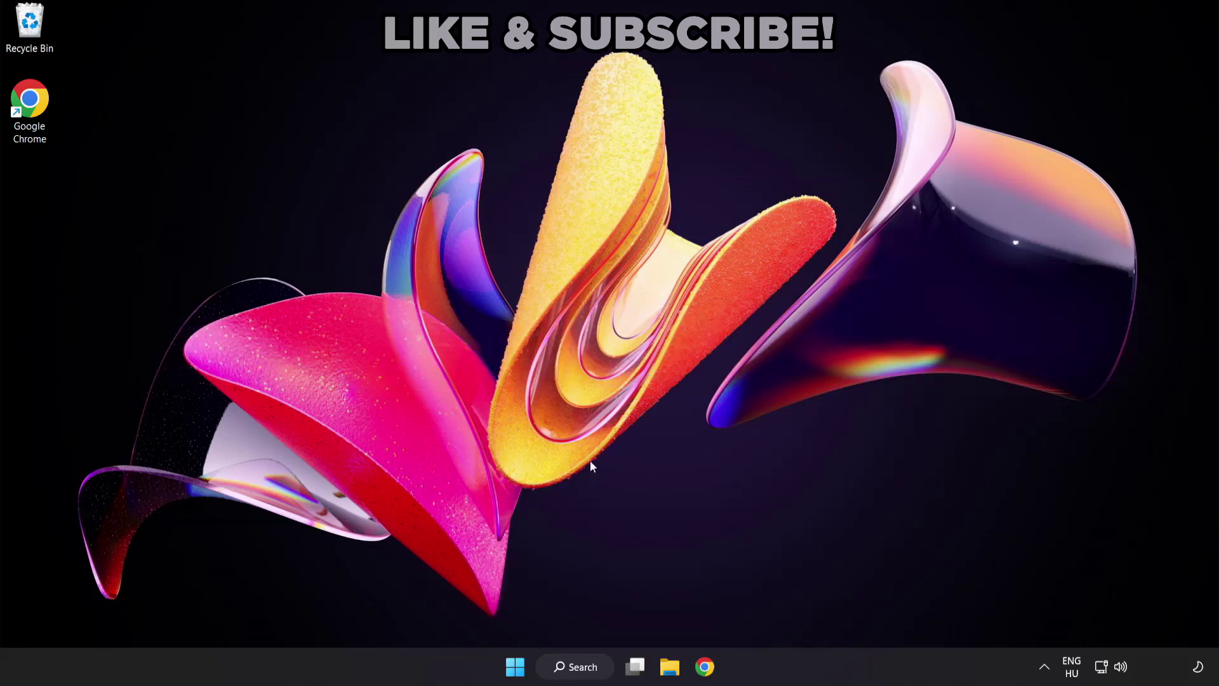
Step: Search Windows for 'device manager'
click(590, 674)
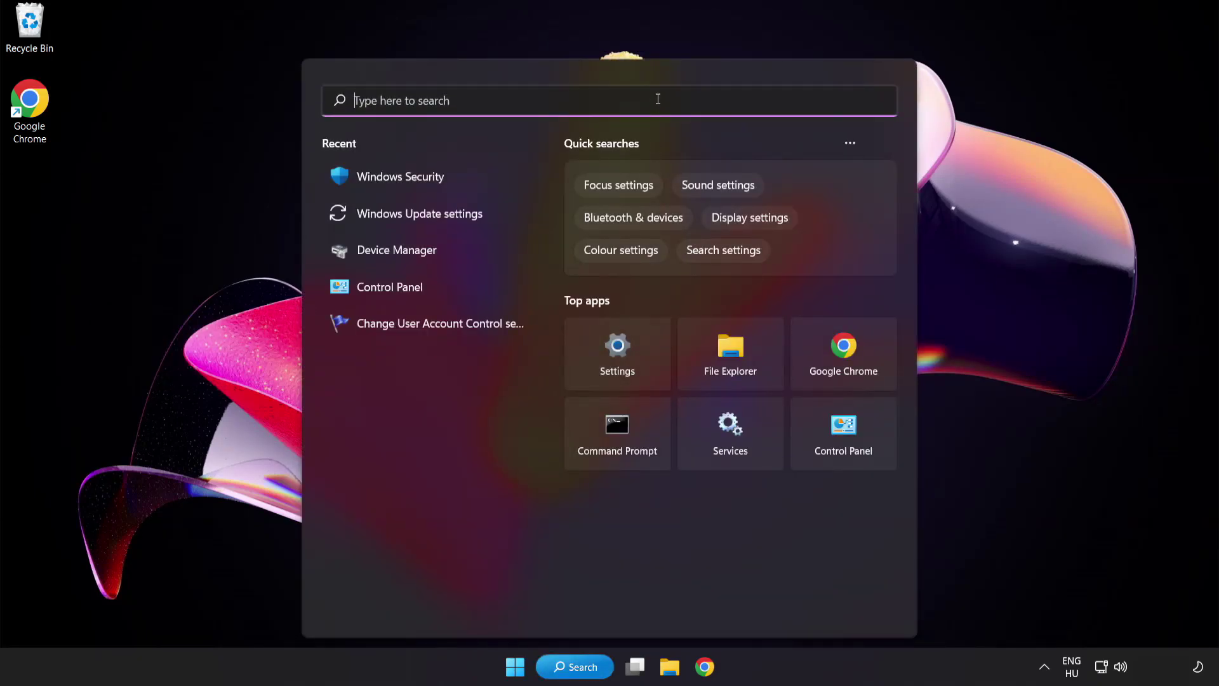
text(device manager)
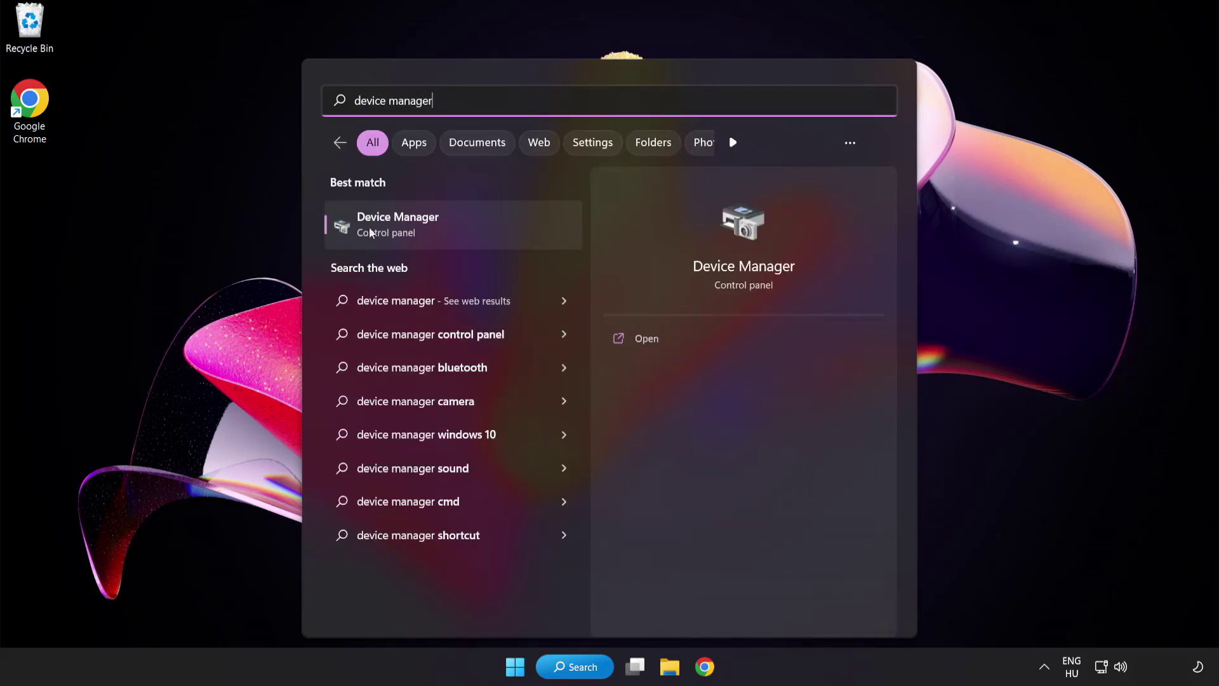
Step: Open Device Manager, expand Display adapters and bring up actions for the VMware SVGA 3D adapter
click(487, 230)
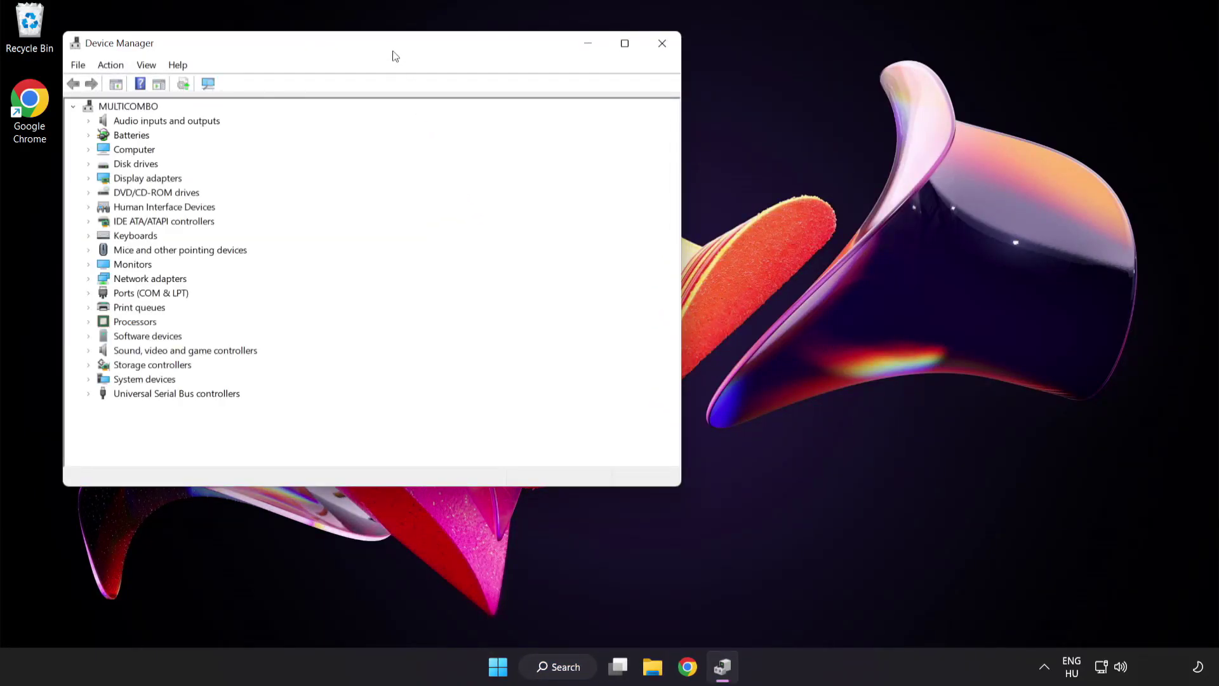
drag(393, 48, 597, 128)
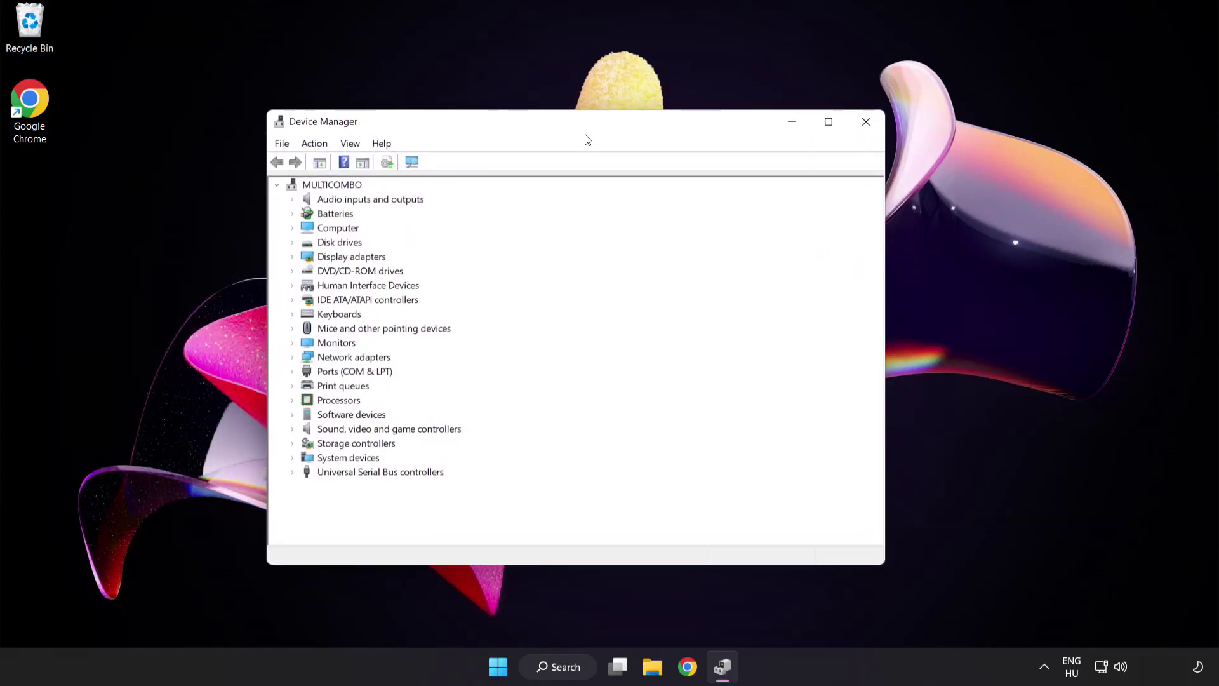
click(367, 258)
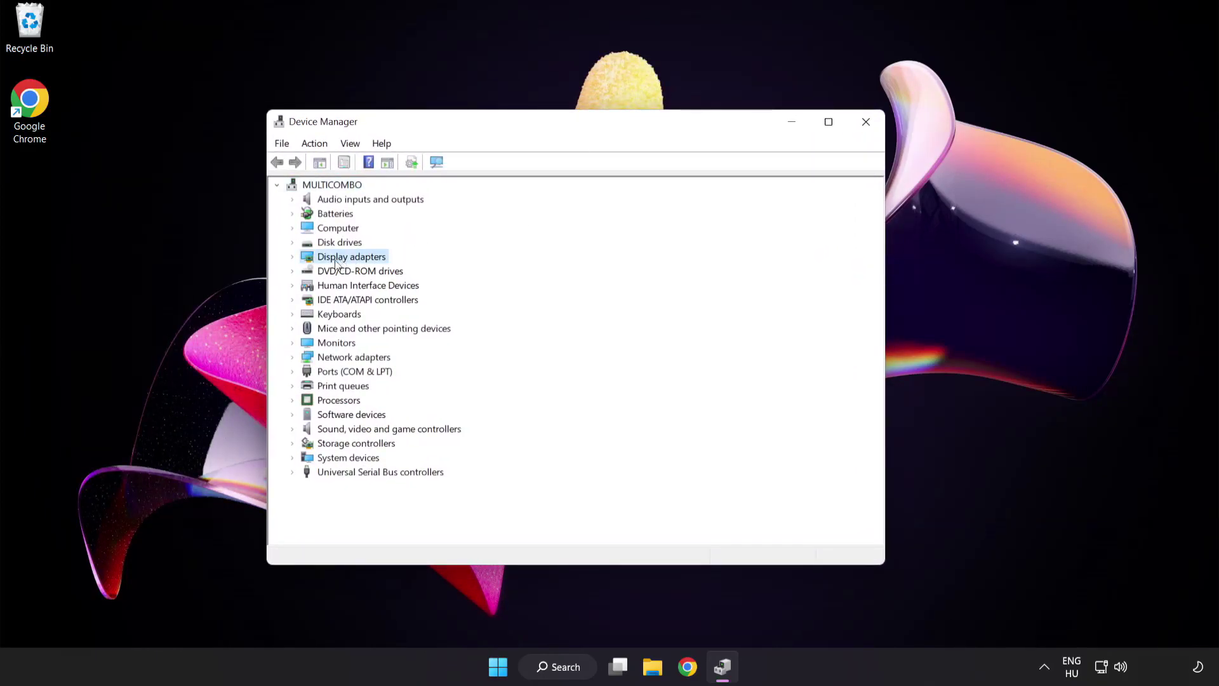
click(293, 257)
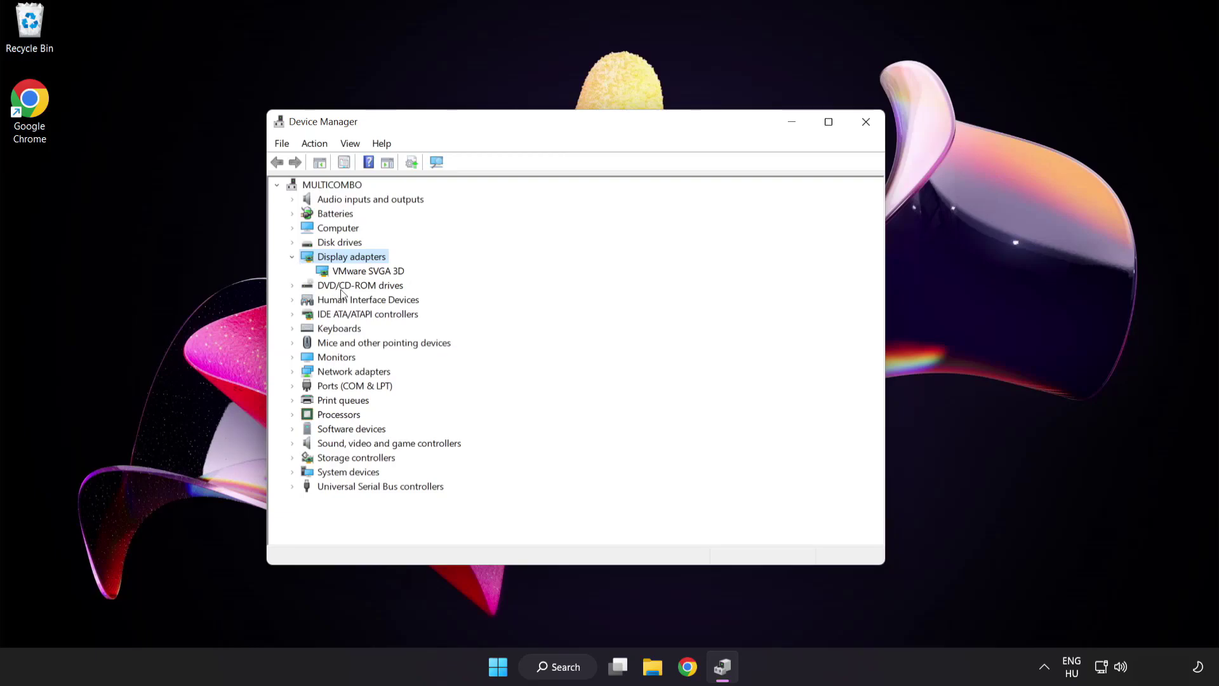
click(320, 269)
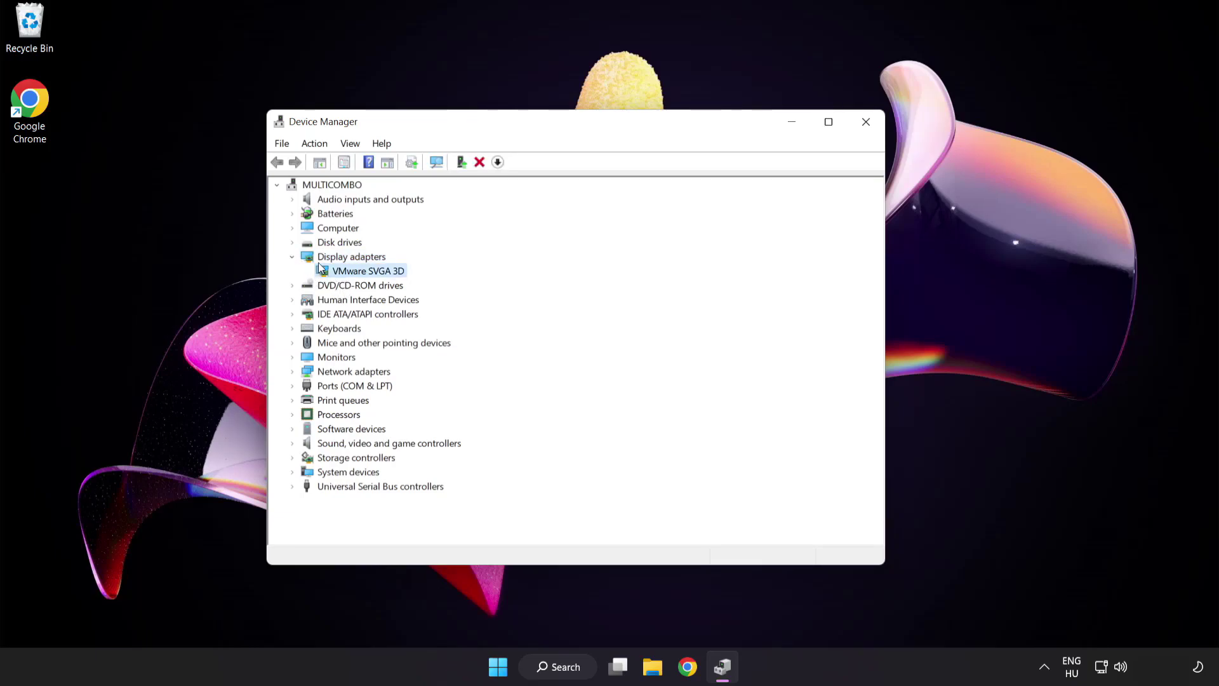
right_click(359, 275)
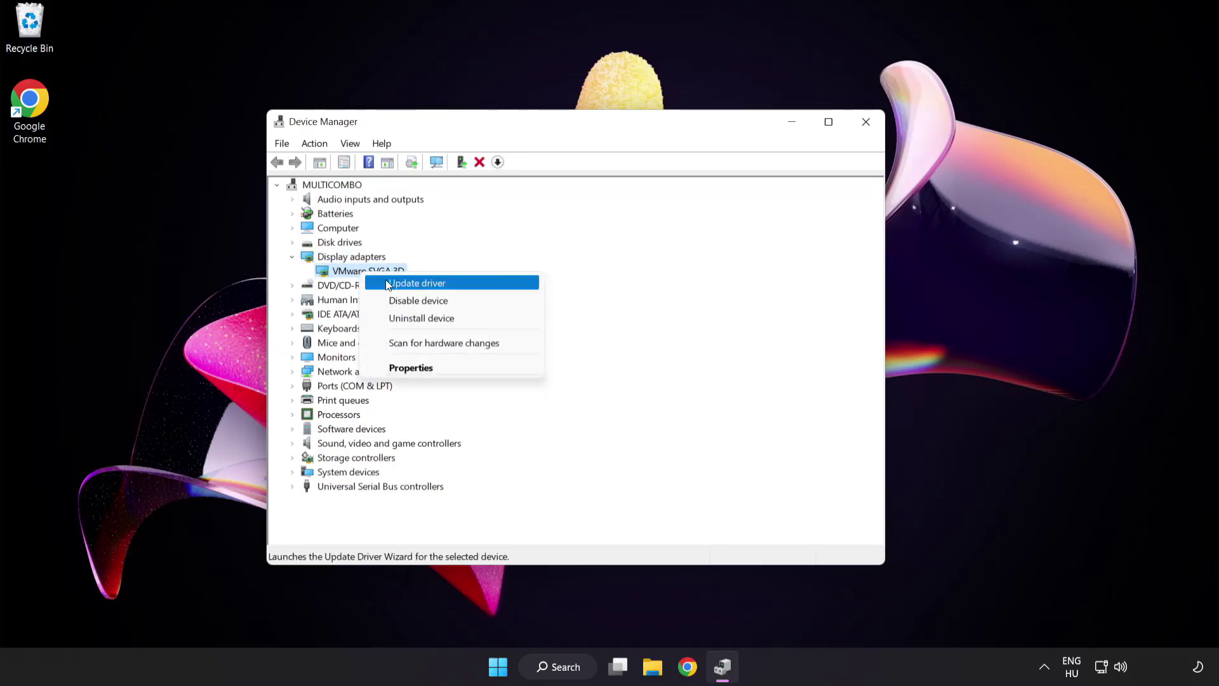
Step: Search automatically for a VMware SVGA 3D driver update, then close the wizard and Device Manager
click(472, 283)
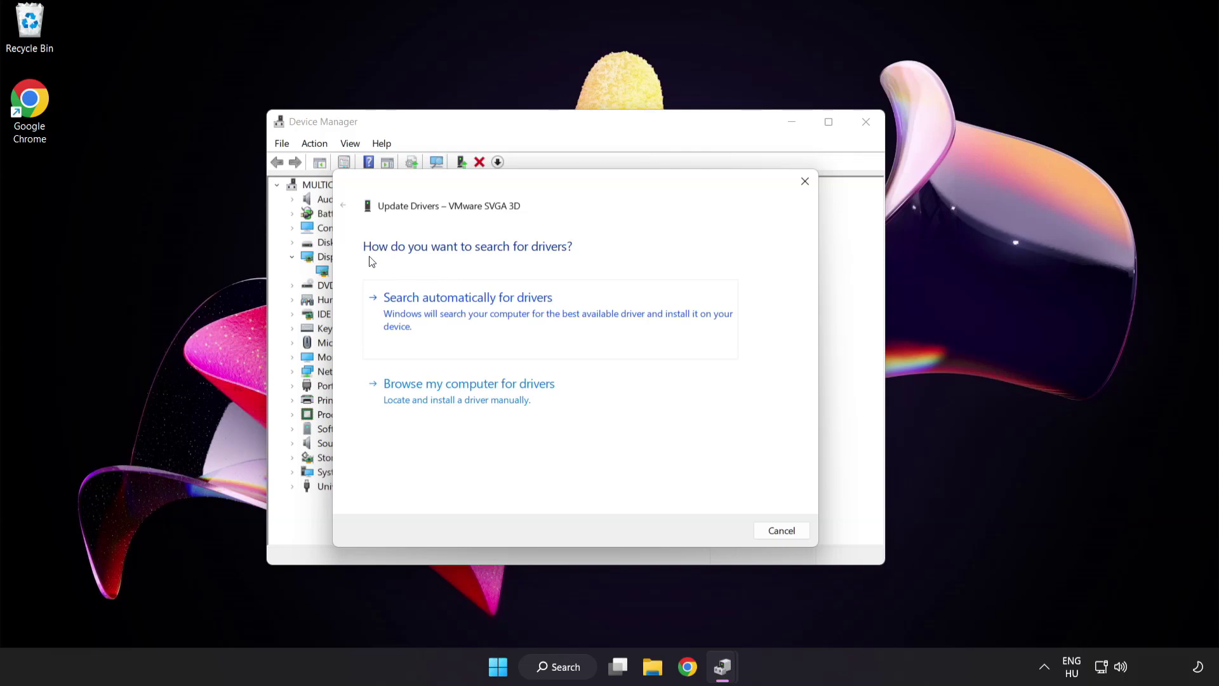
click(532, 315)
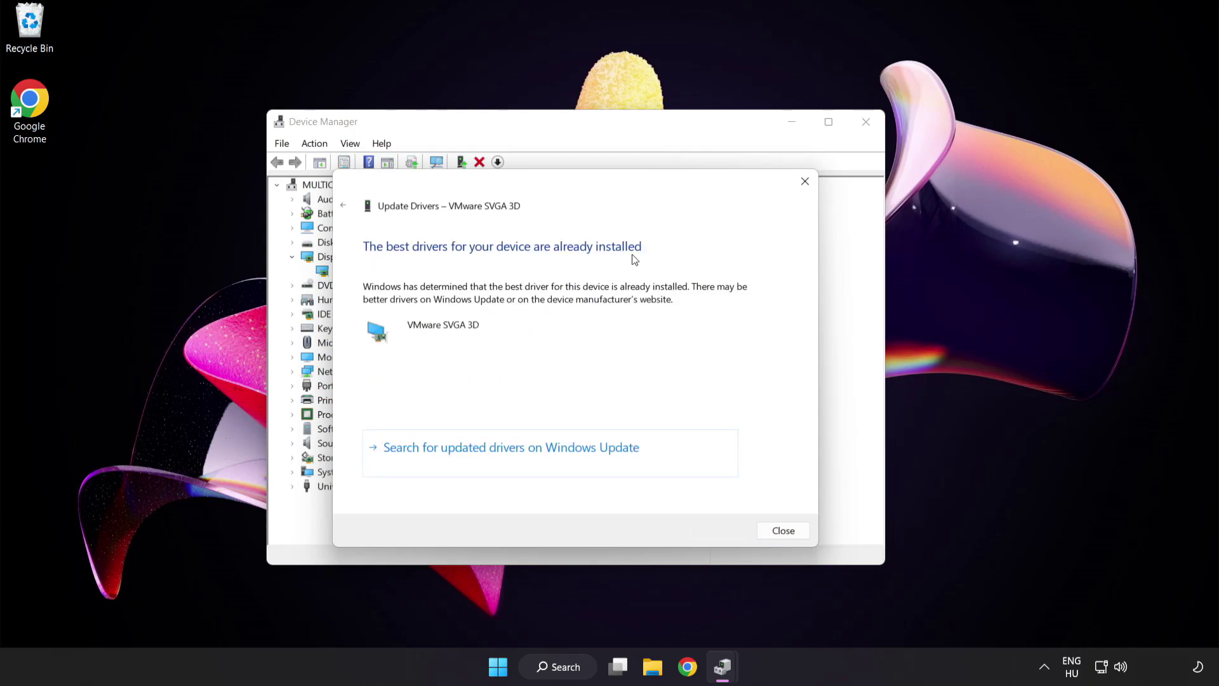
click(779, 532)
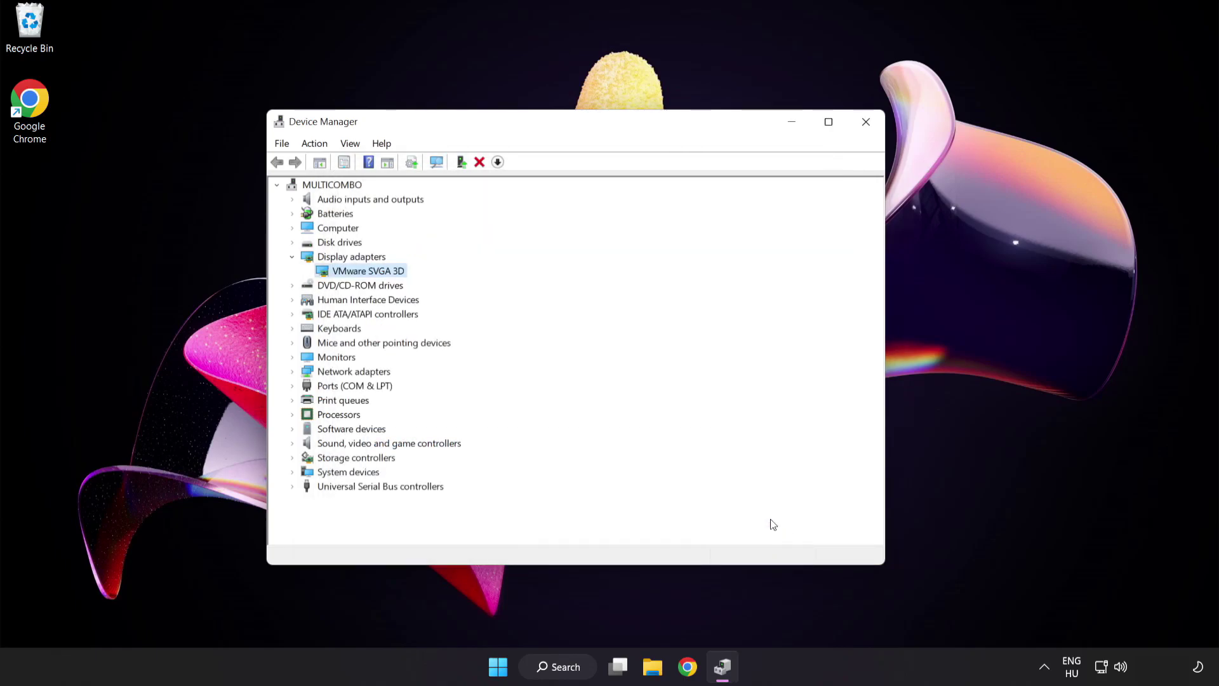
click(865, 122)
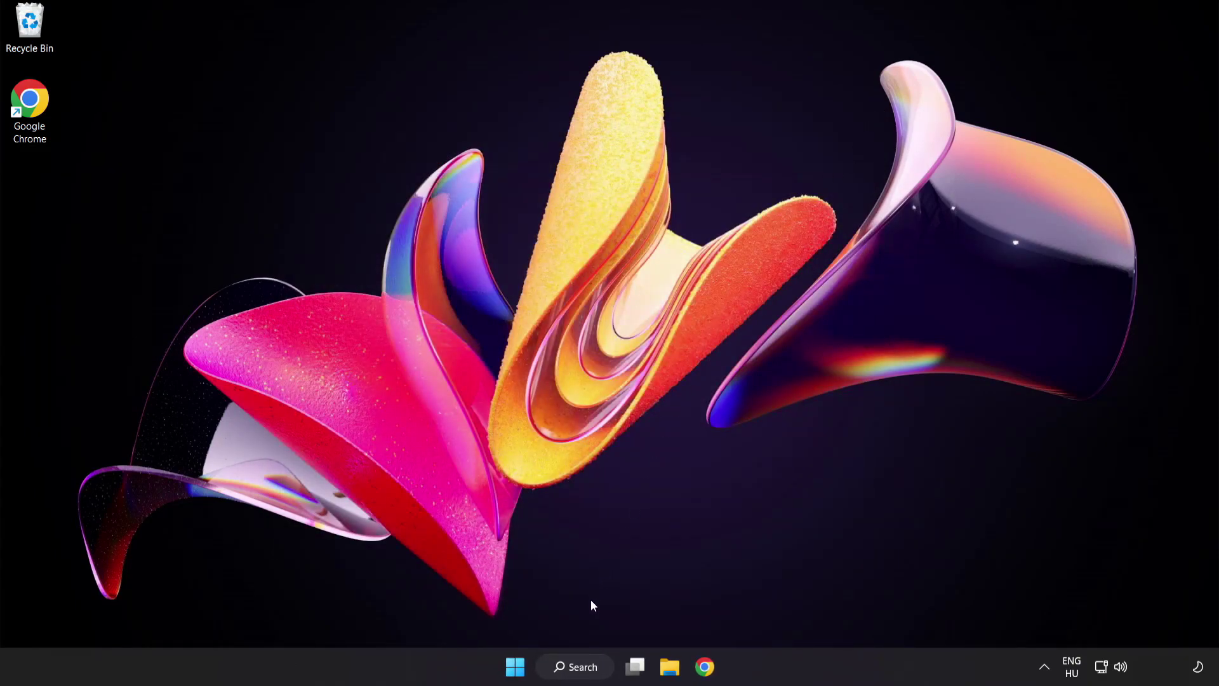
Step: Search for 'update' and open the Windows Update settings page
click(591, 672)
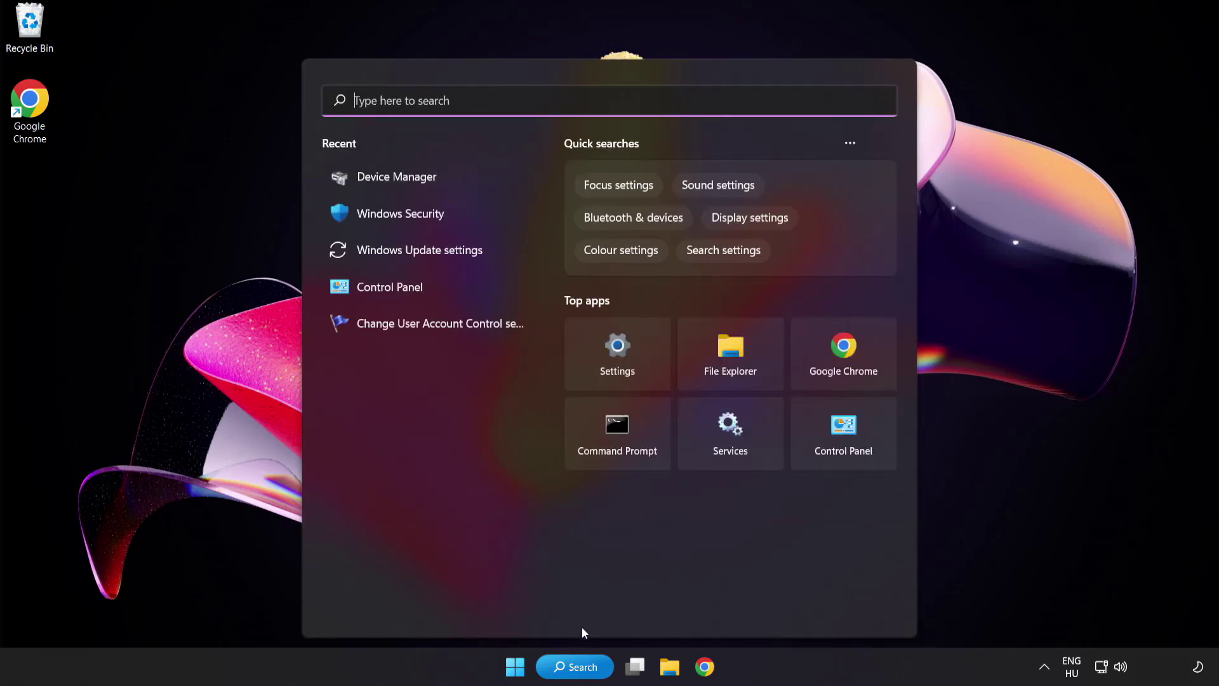
text(update)
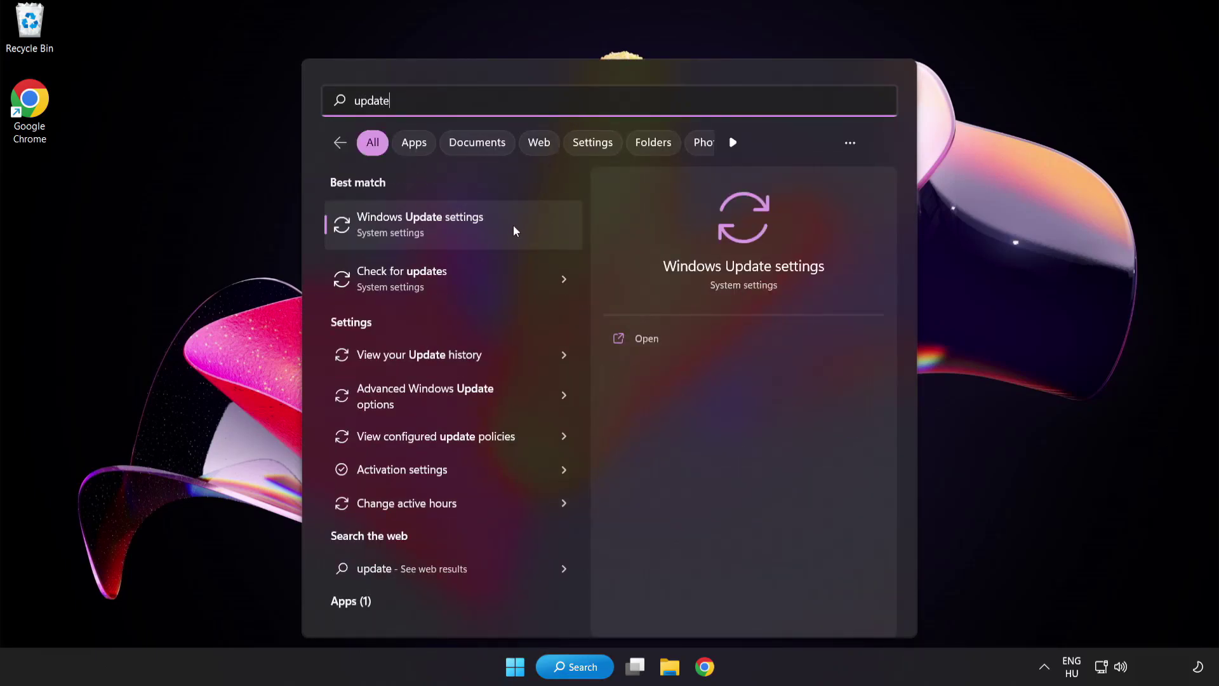
click(466, 232)
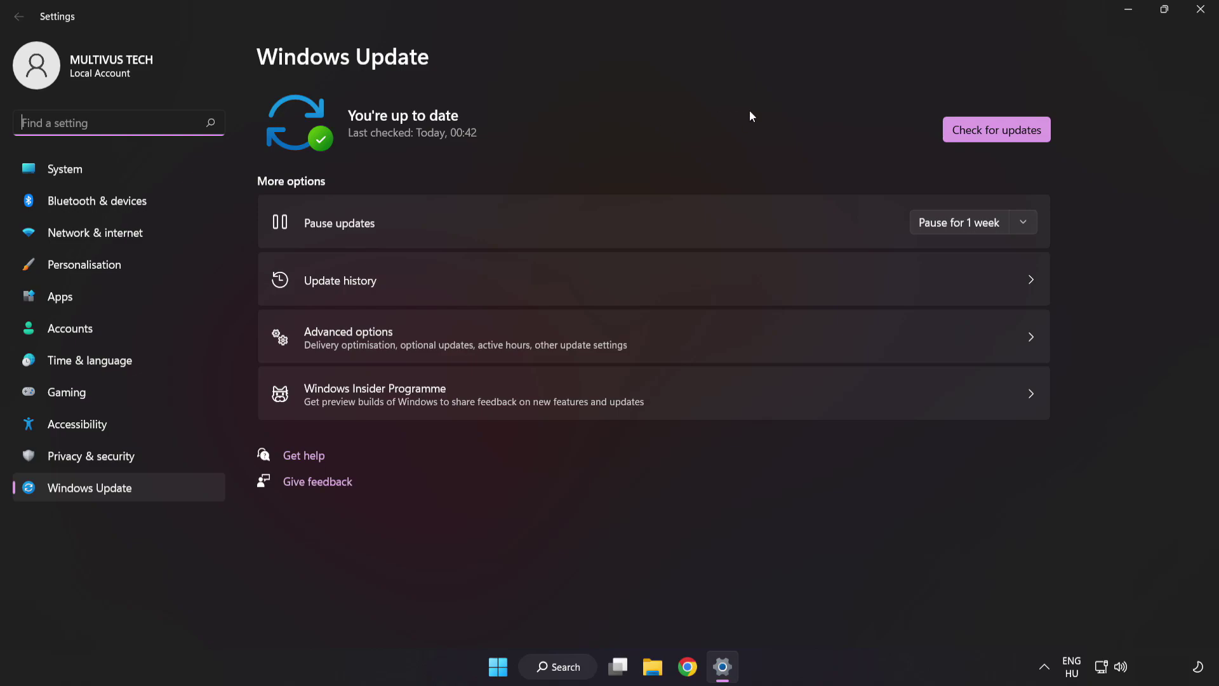
Step: Check for Windows updates, confirm the PC is up to date, and close Settings
click(992, 136)
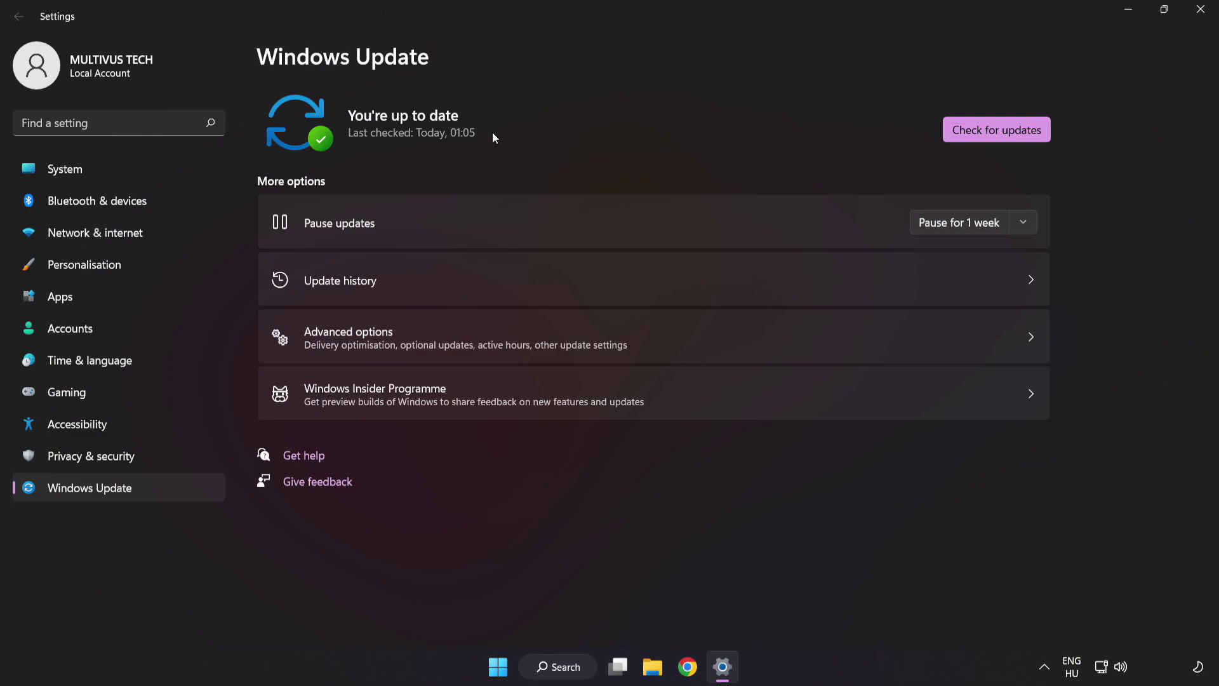
click(1198, 10)
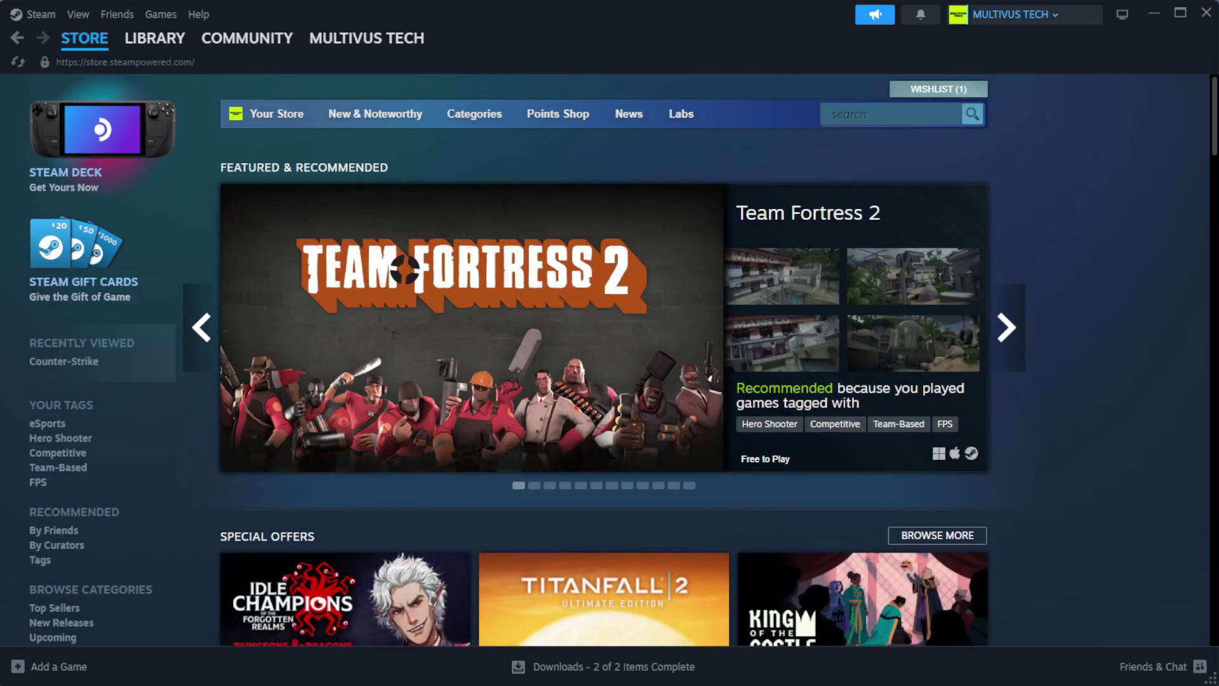
Step: Go to Steam's Library home and bring up options for YOUR NOT WORKING GAME
mouse_move(155, 47)
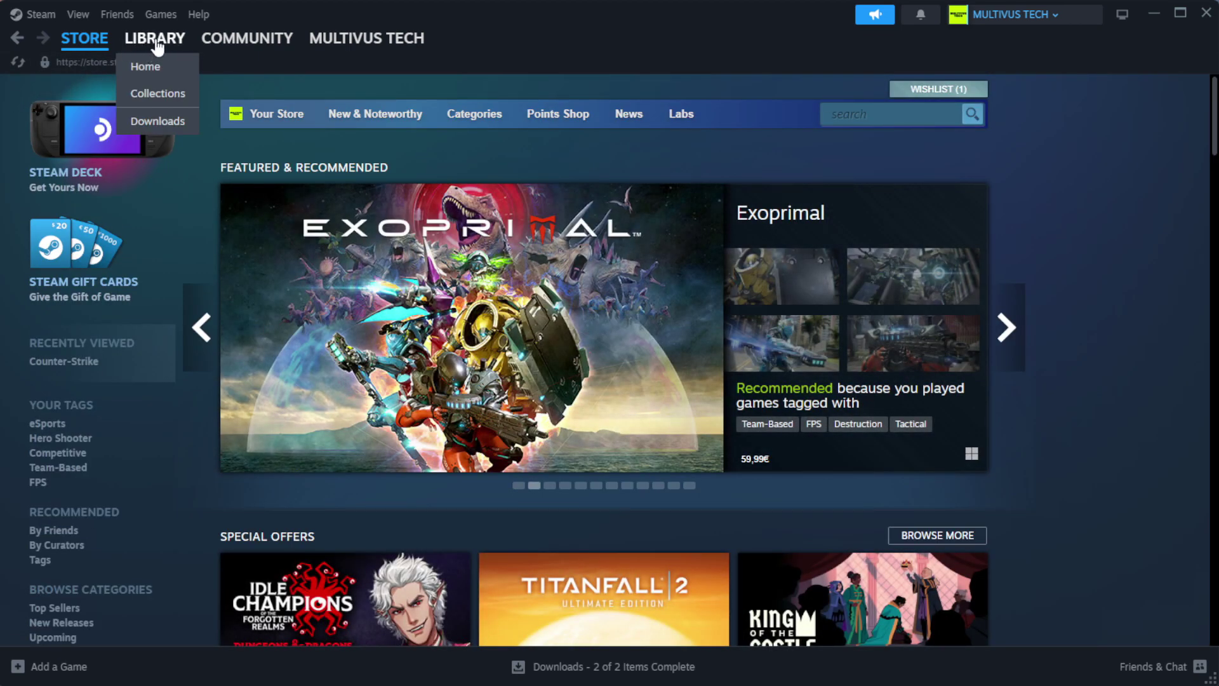
click(172, 71)
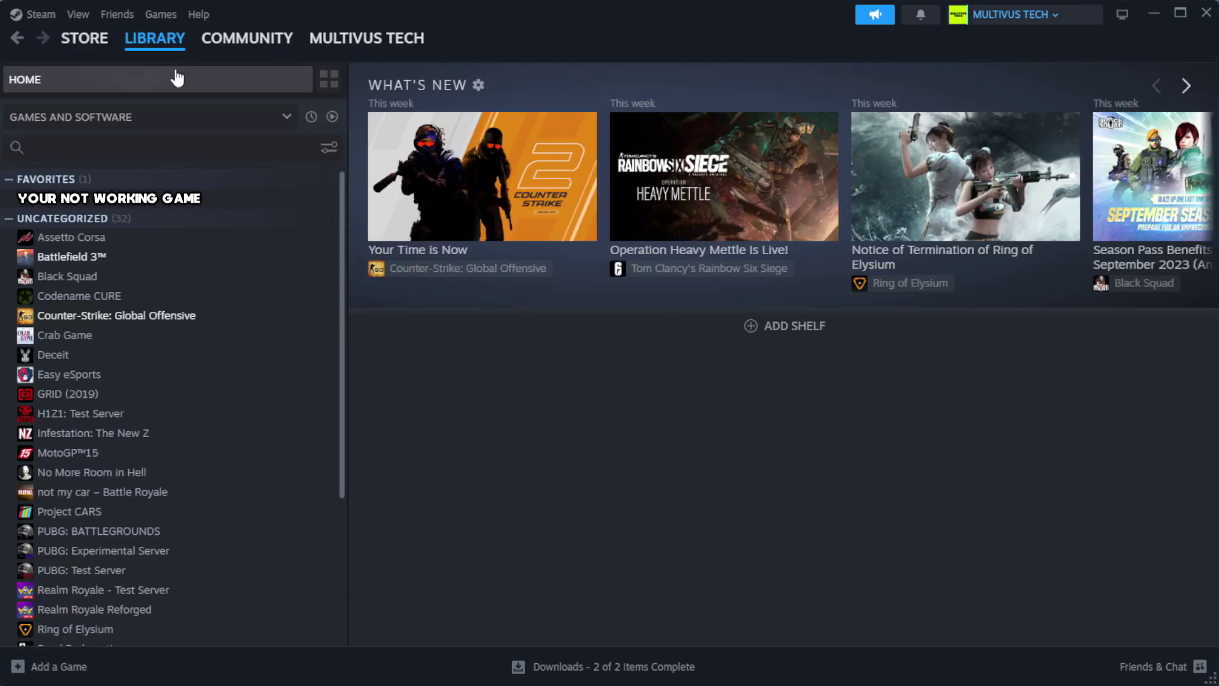
right_click(301, 208)
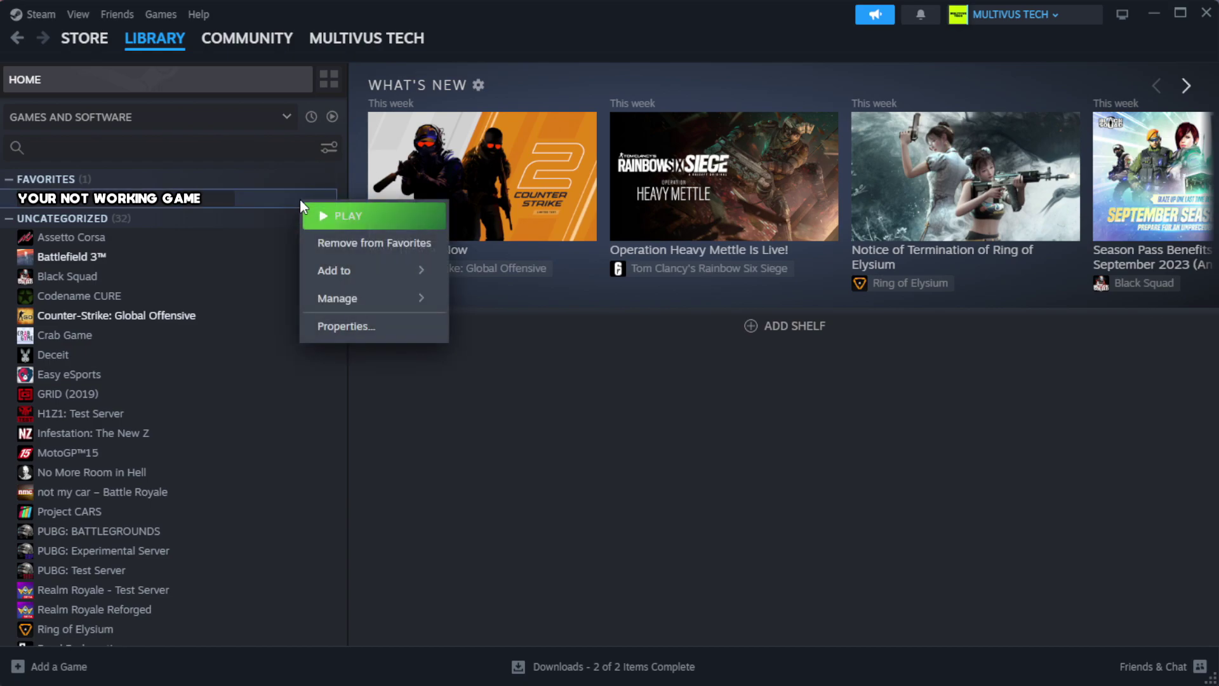
Step: Verify the integrity of YOUR NOT WORKING GAME's files from its Installed Files properties
click(346, 326)
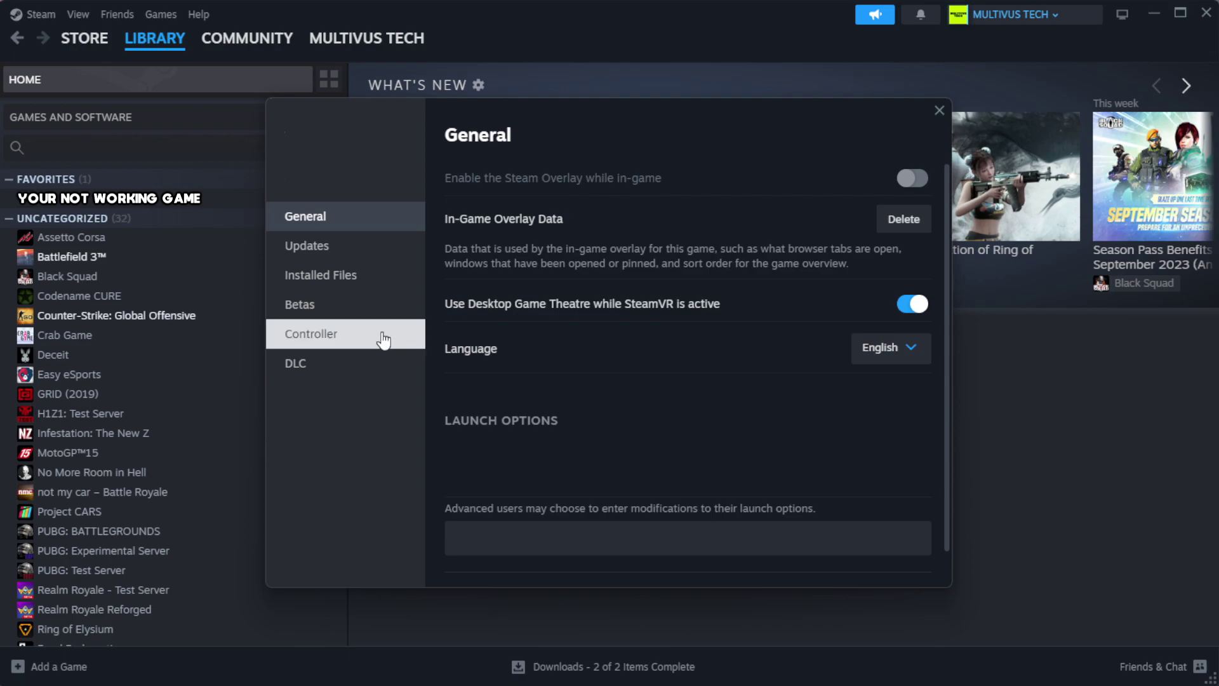
click(401, 288)
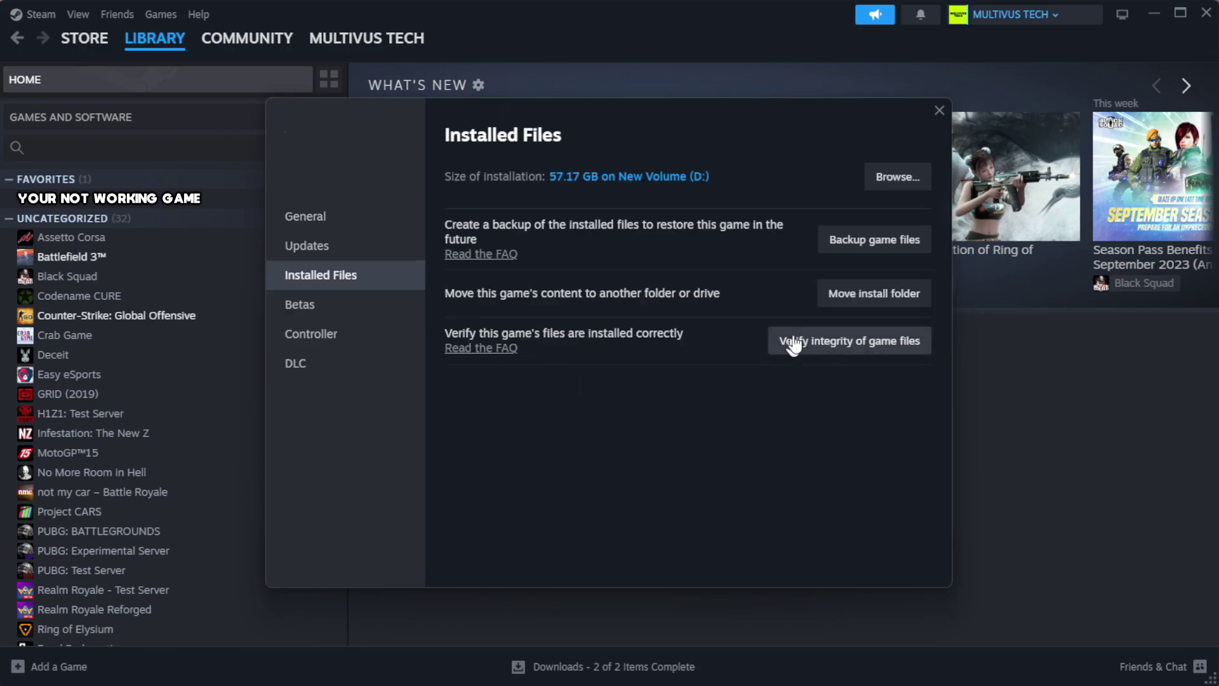
click(857, 354)
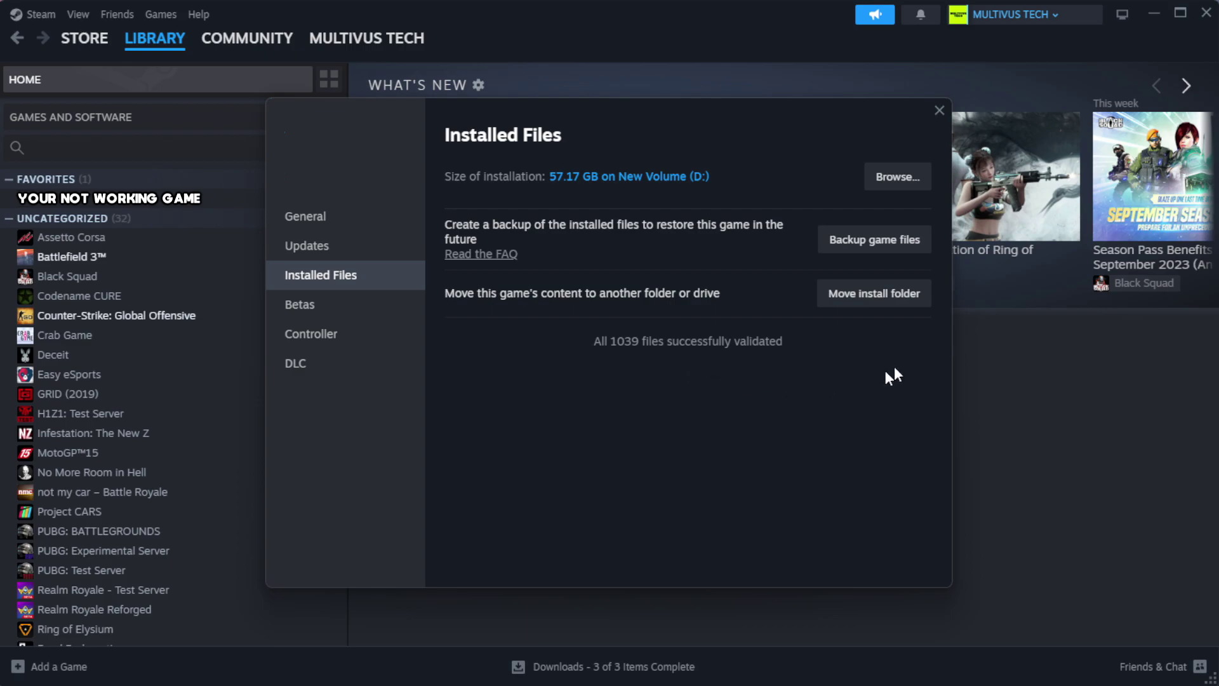
Step: Open the game's install folder and bring up options for the YOUR NOT WORKING GAME shortcut
click(896, 177)
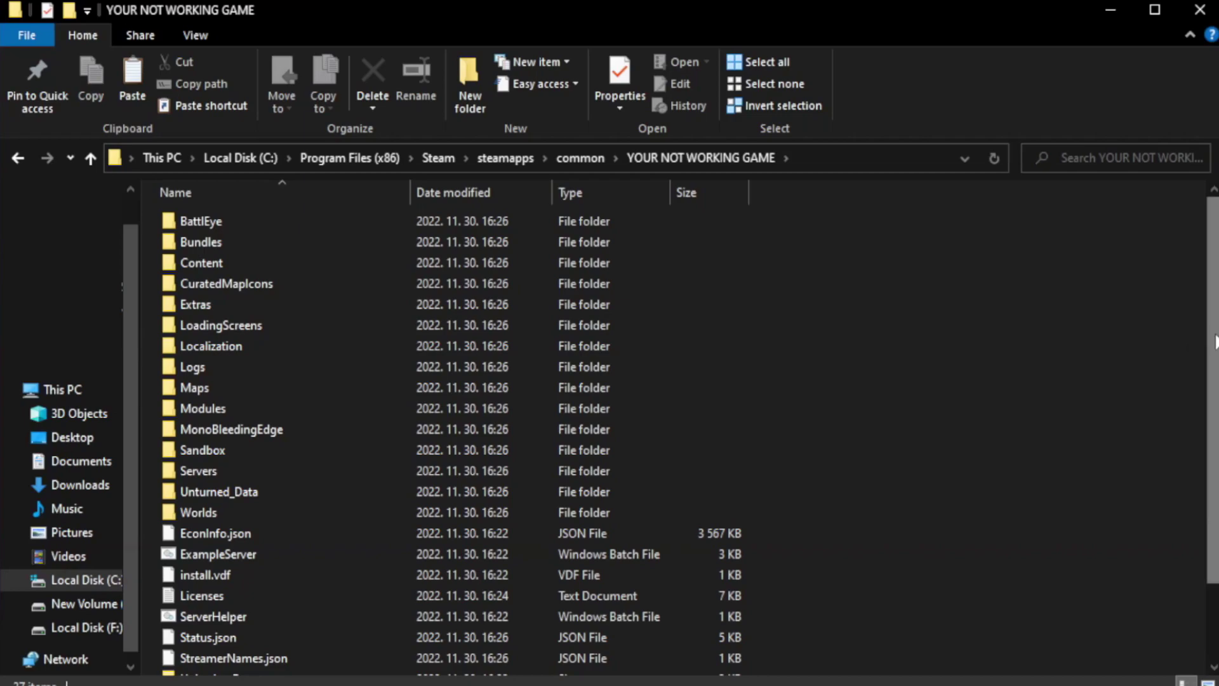
scroll(1214, 453, down, 2)
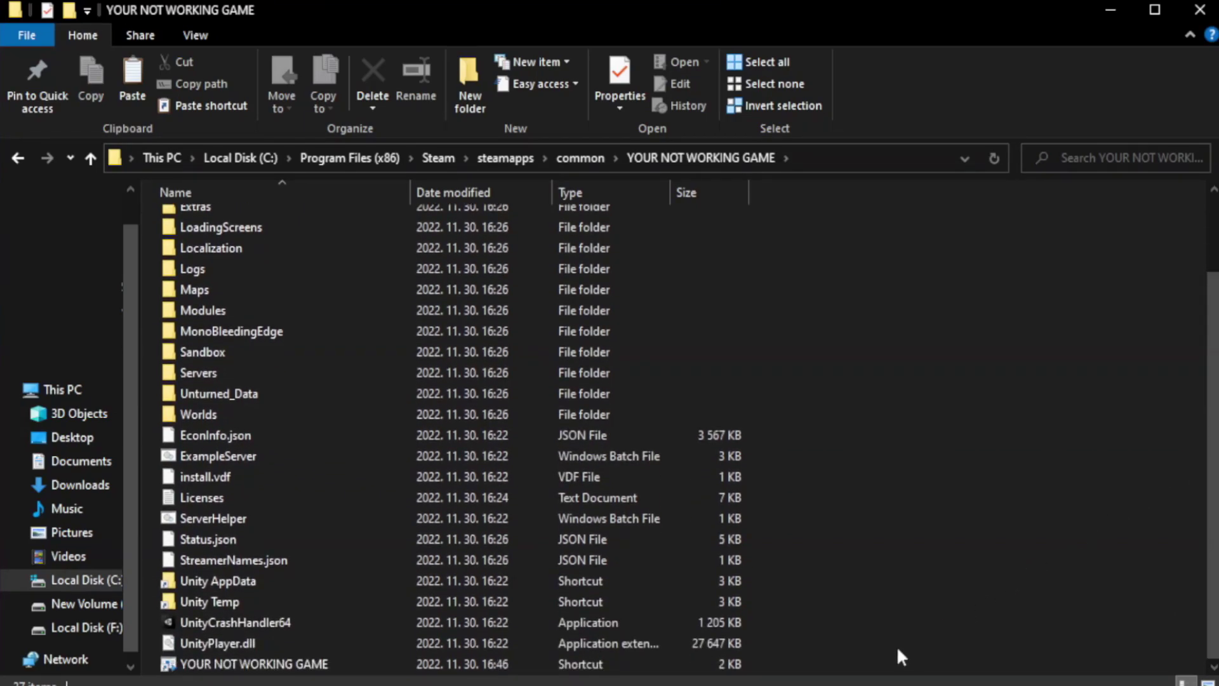
click(365, 664)
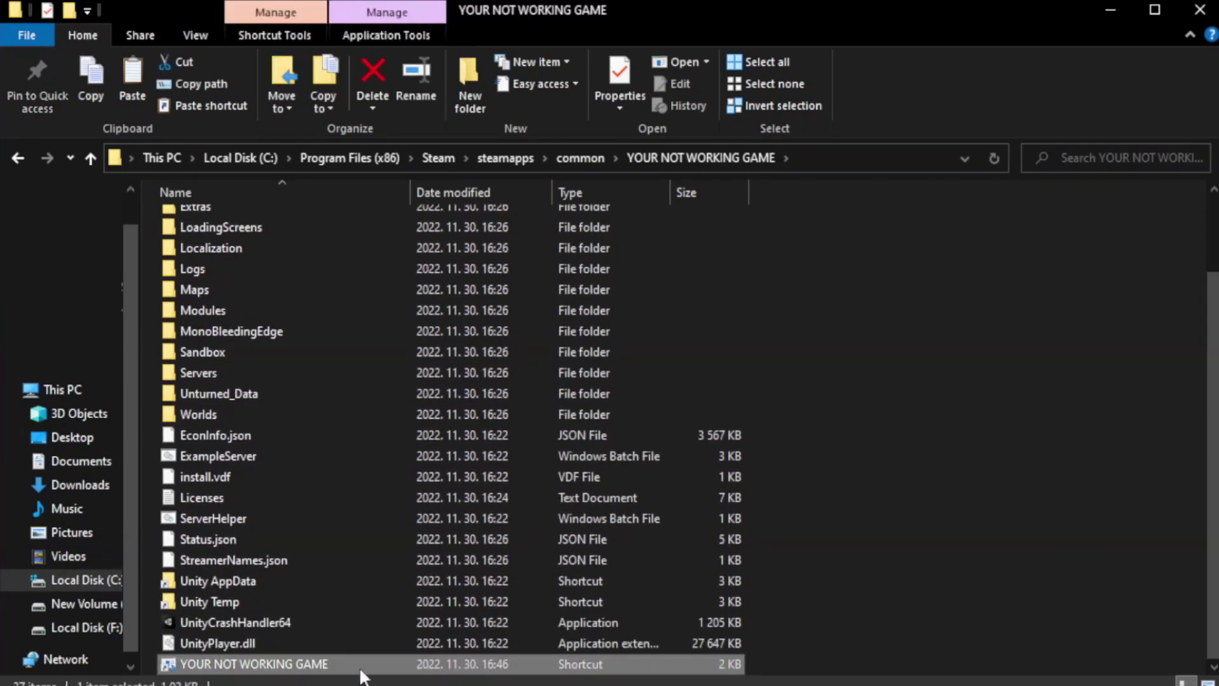
right_click(407, 665)
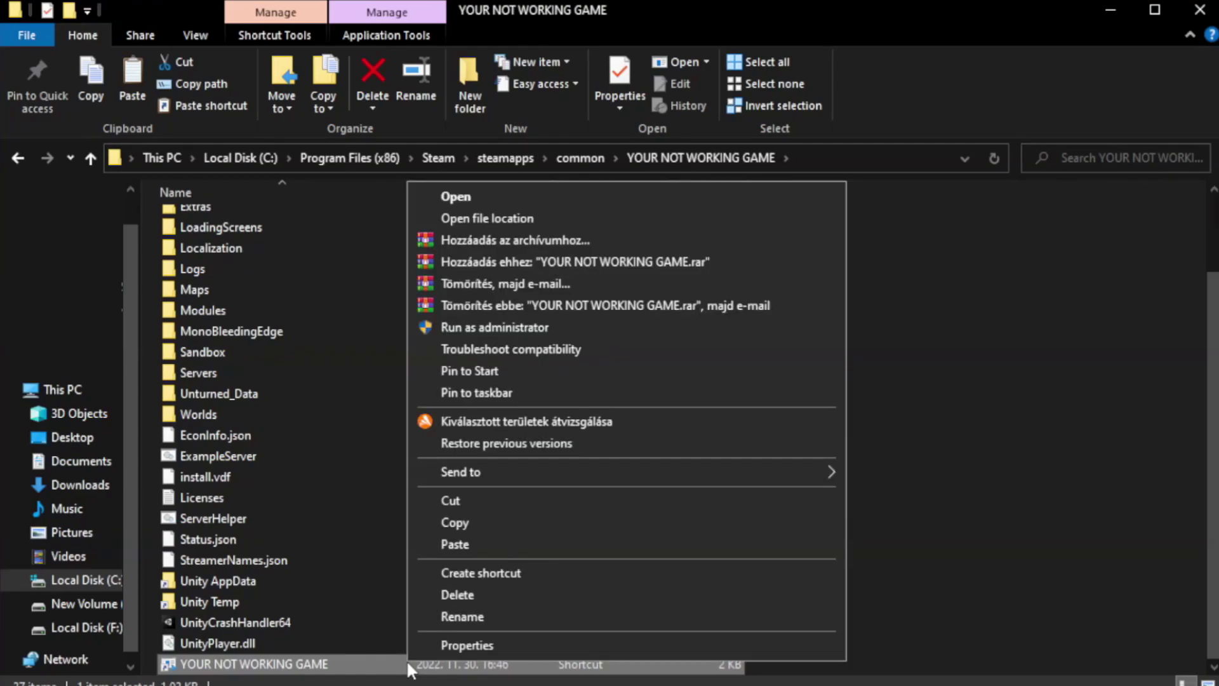
Step: Set the game shortcut to Windows 8 compatibility mode, run as administrator, fullscreen optimizations disabled
click(622, 645)
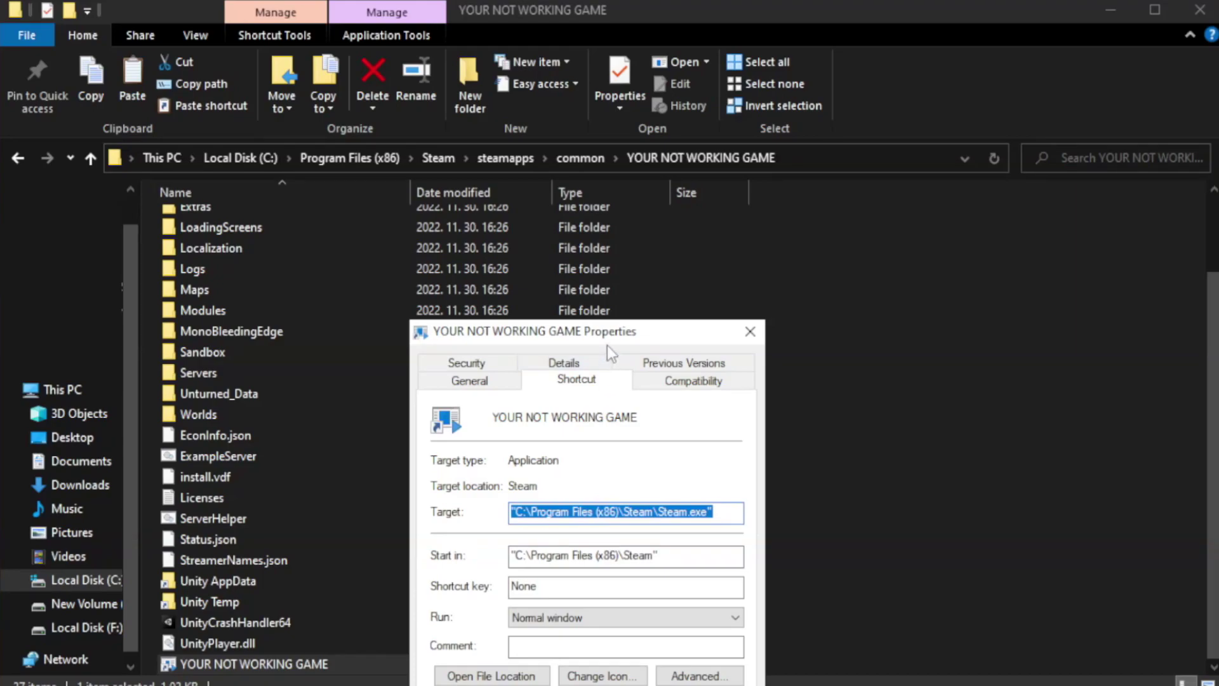
drag(607, 345, 612, 124)
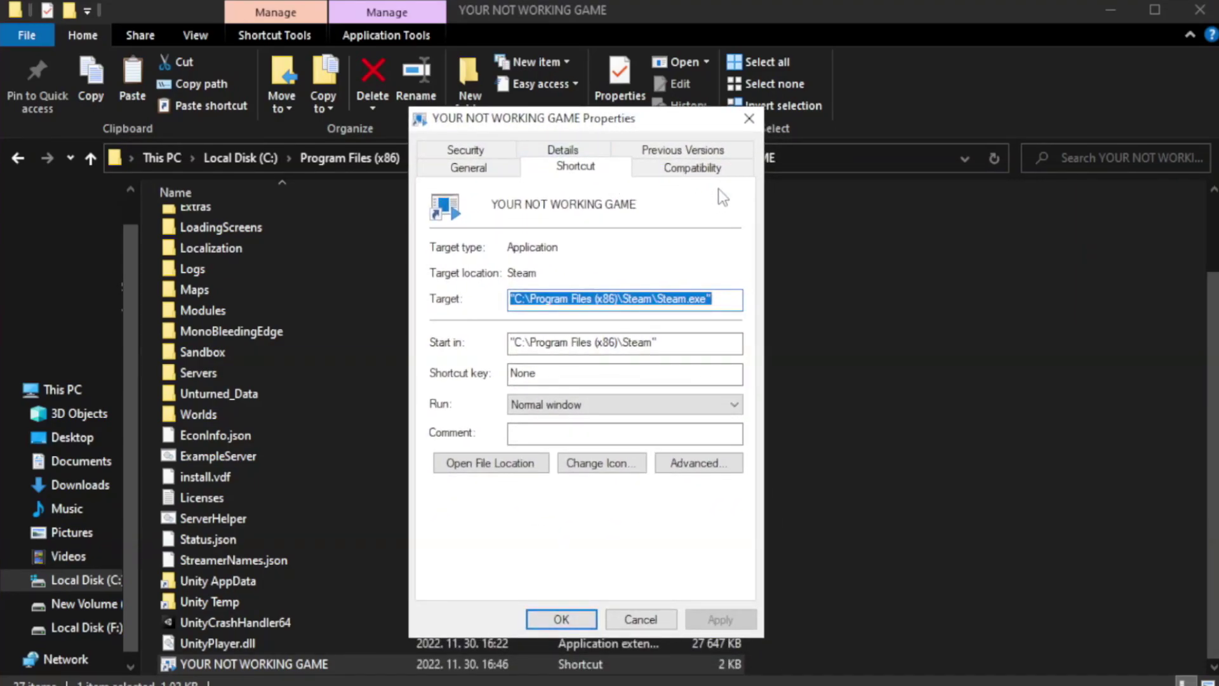
click(685, 171)
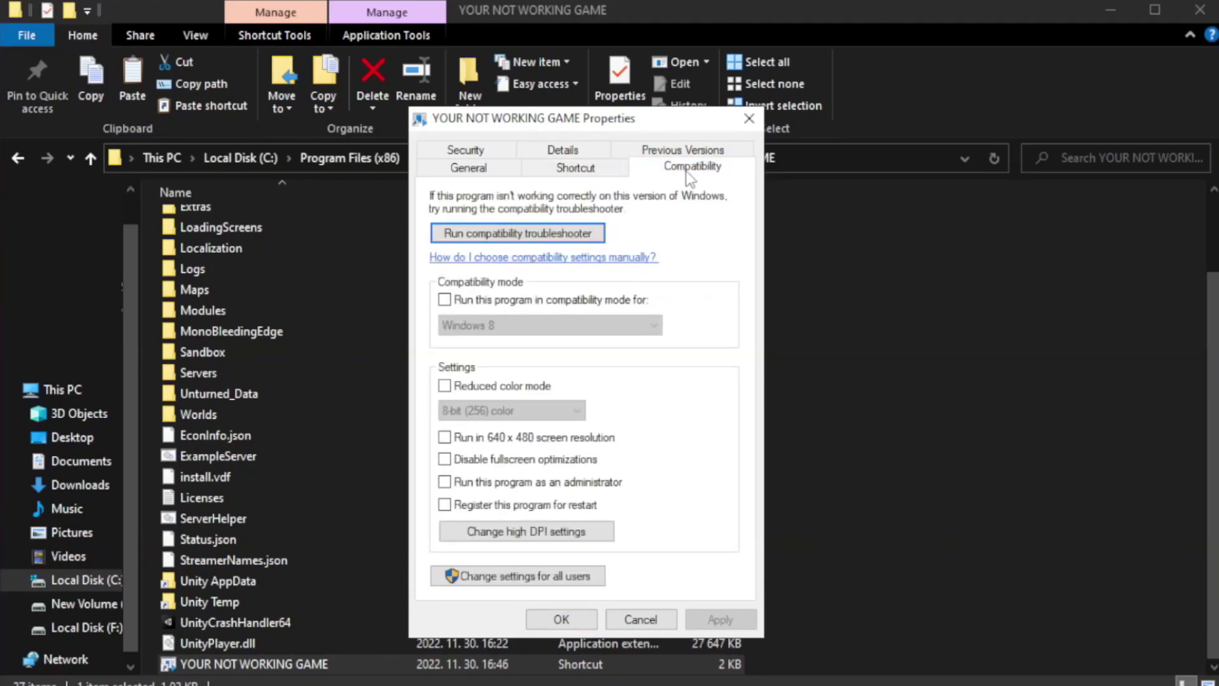
click(484, 302)
click(532, 323)
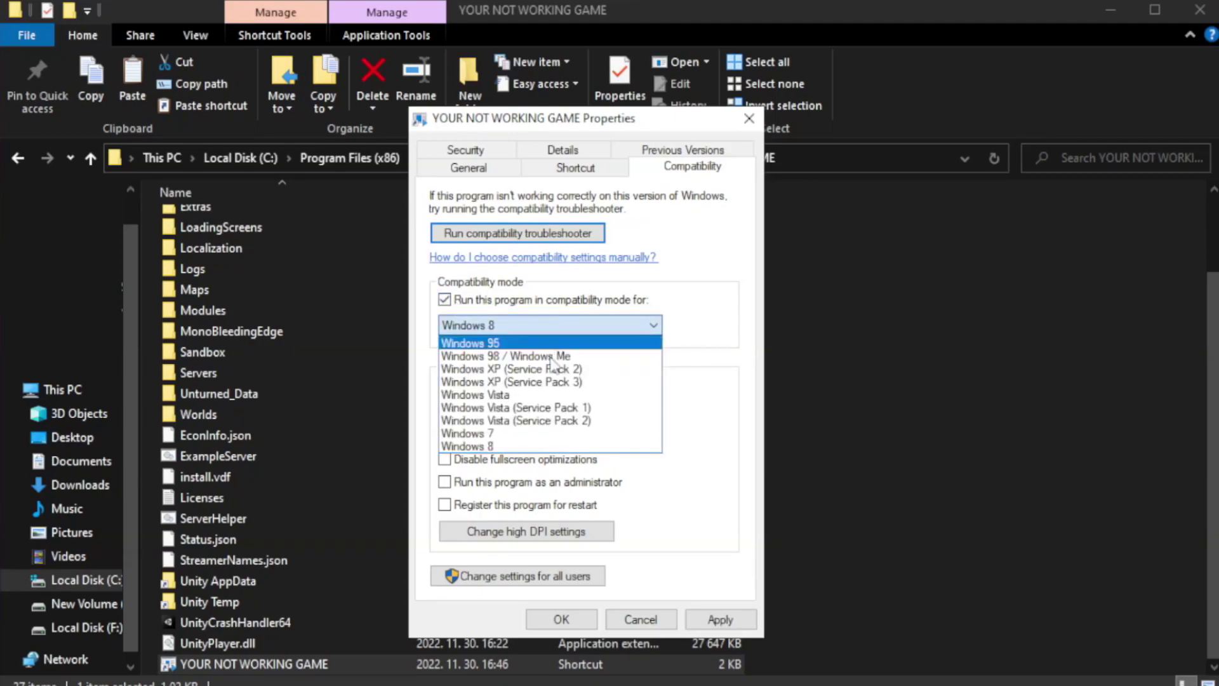
click(517, 446)
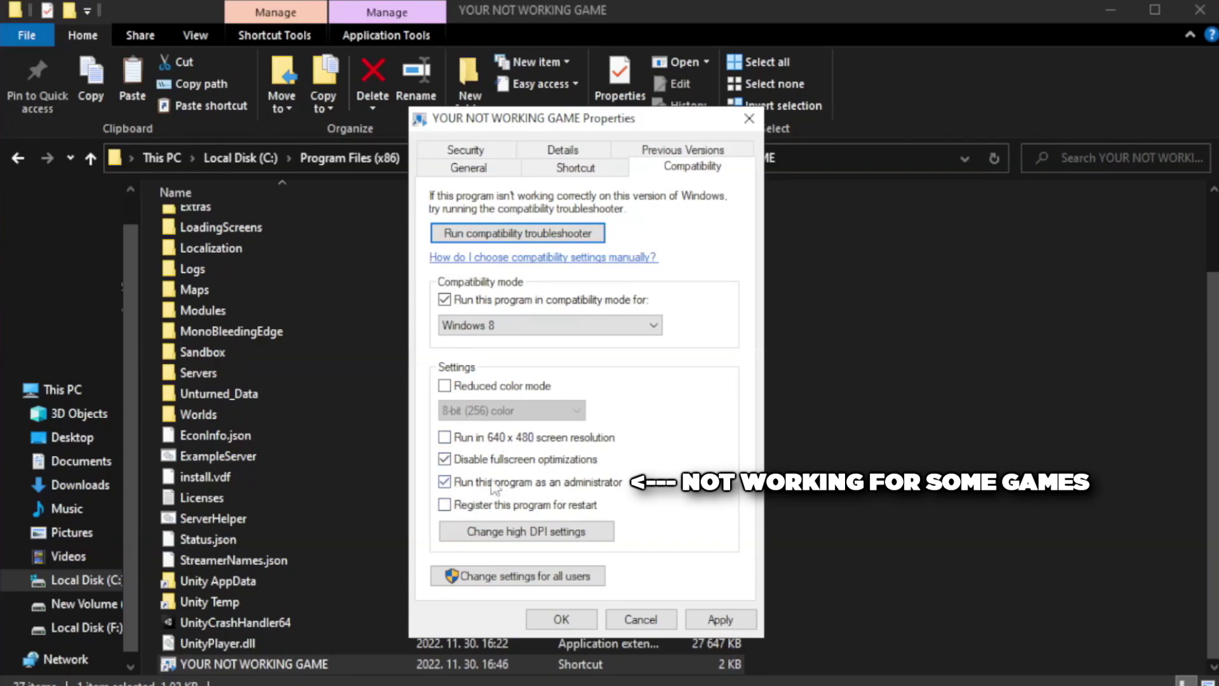
click(730, 627)
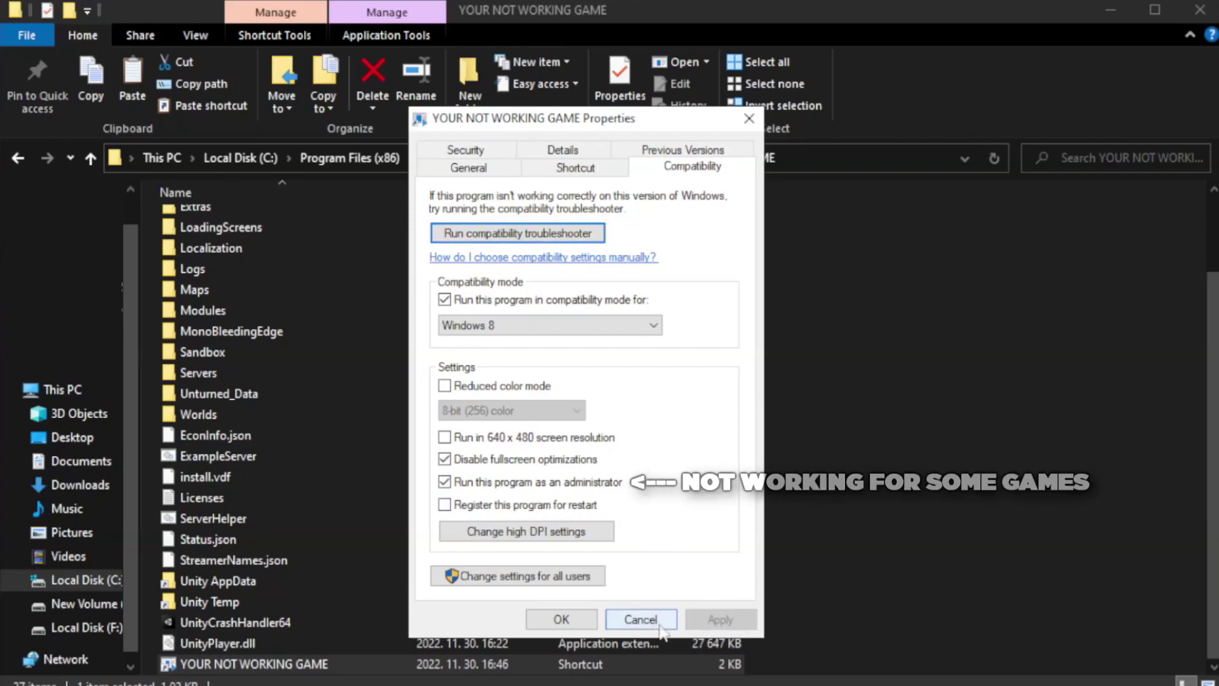
click(560, 620)
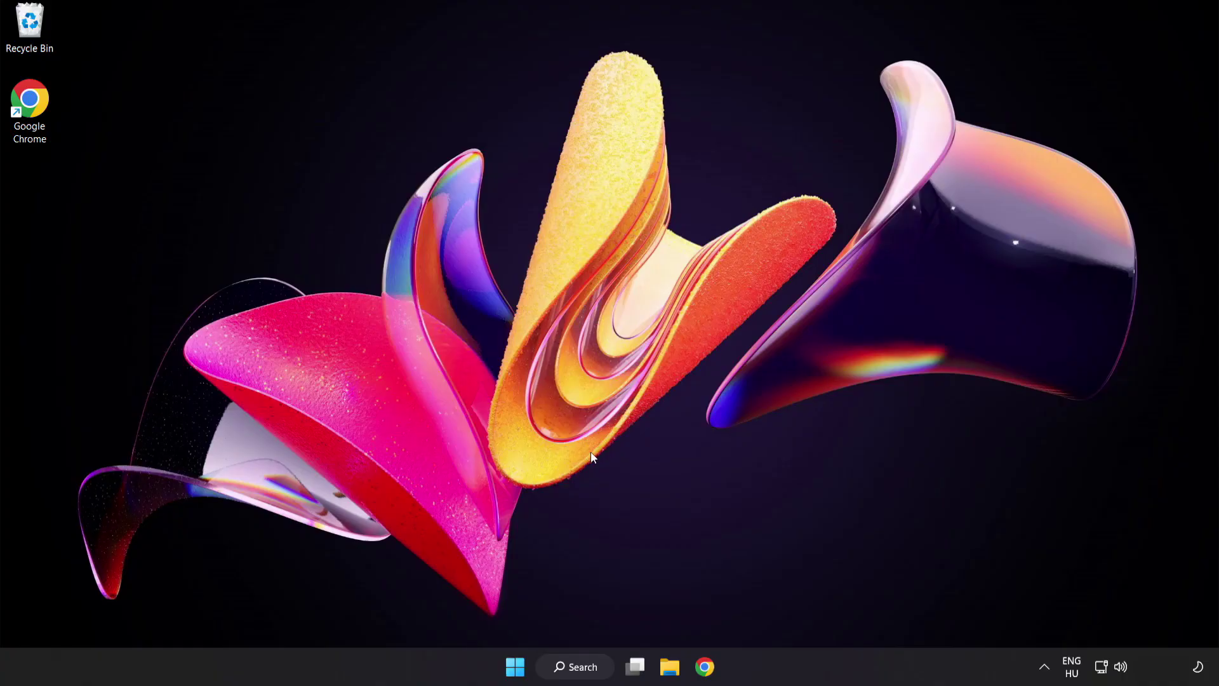
Step: Open the Win+X system tools menu from the Start button
right_click(519, 670)
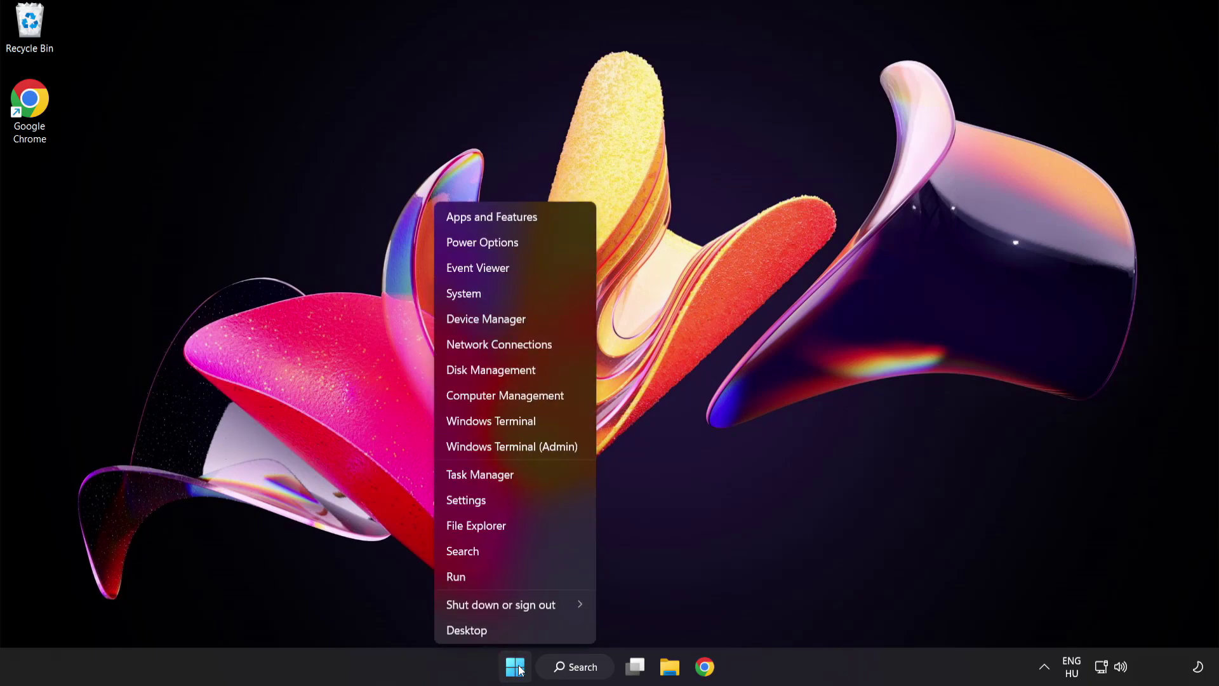
Step: Disable Cortana, Phone Link, Terminal and Windows Security notification icon as startup apps in Task Manager, then close it
click(527, 478)
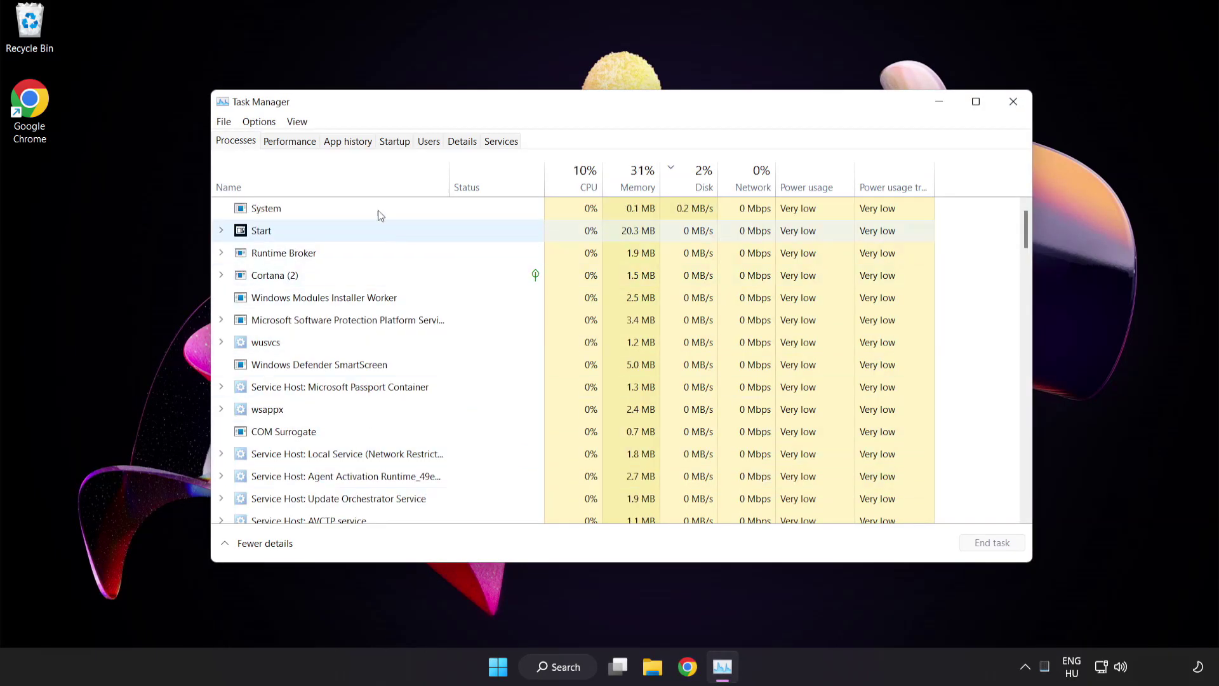
click(394, 141)
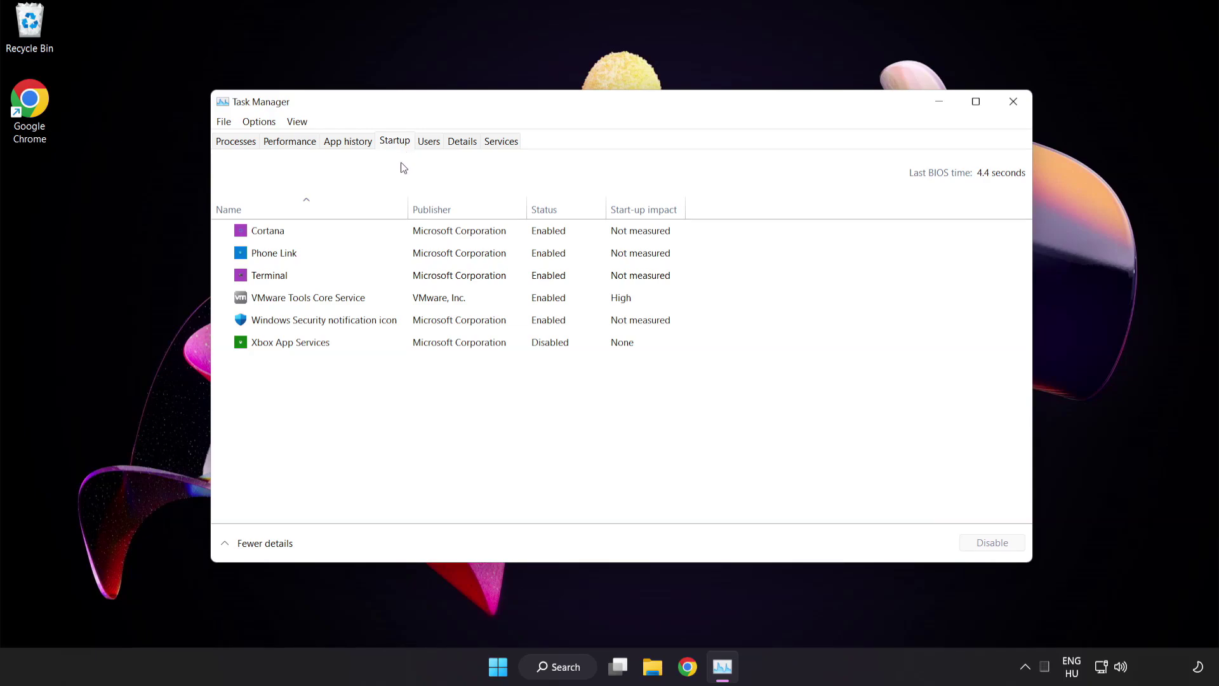
click(404, 236)
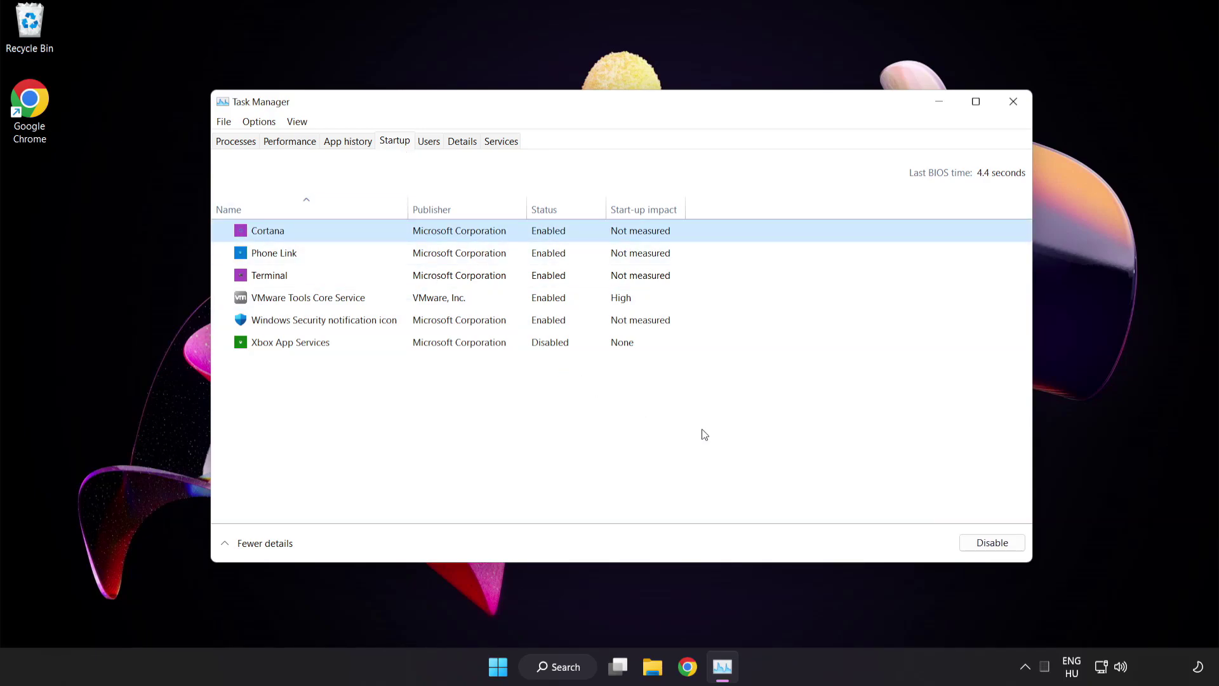
click(994, 547)
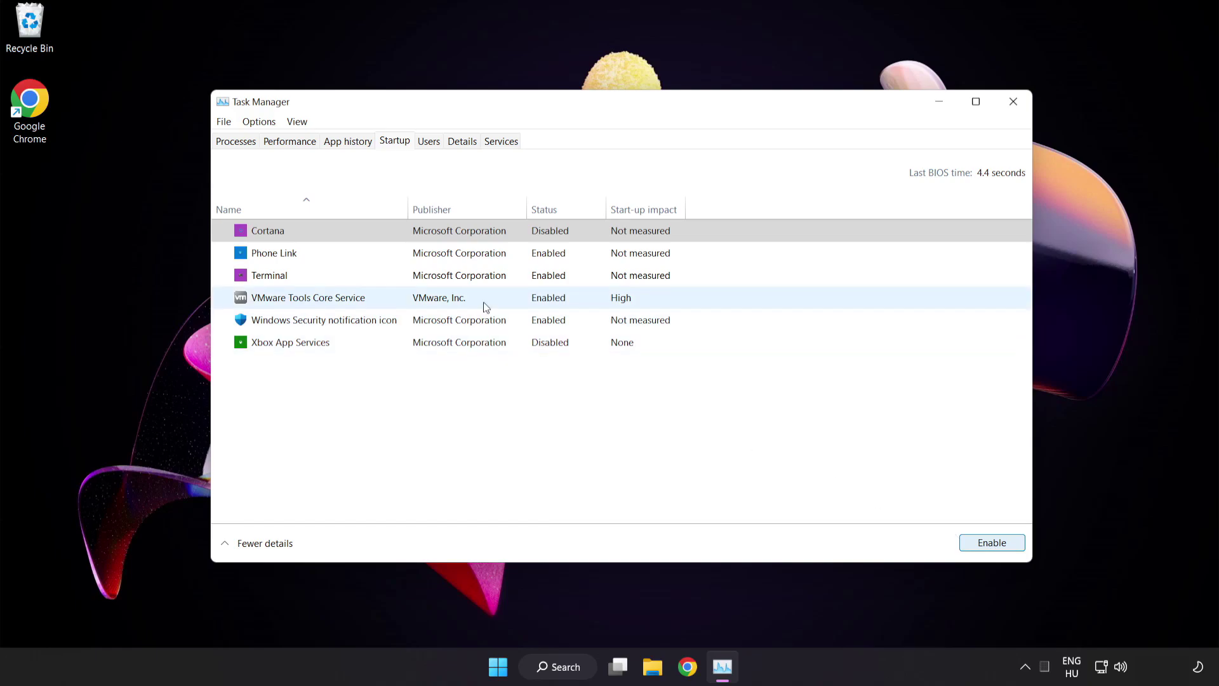
click(377, 252)
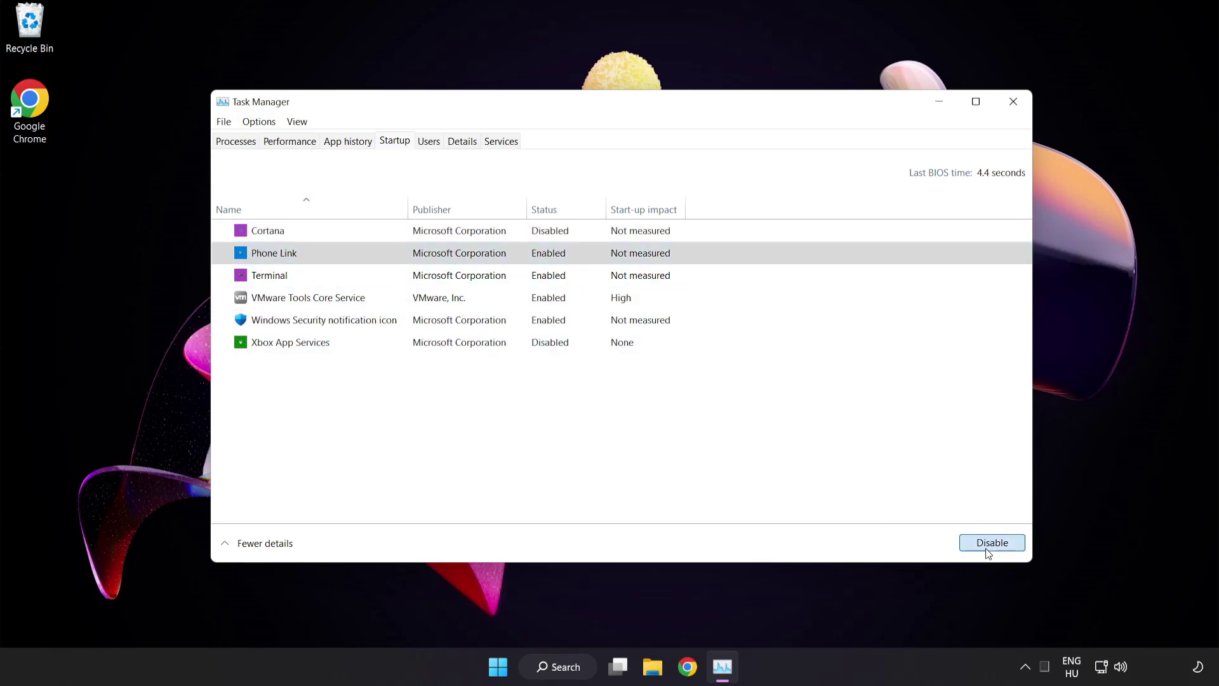
click(989, 553)
click(389, 277)
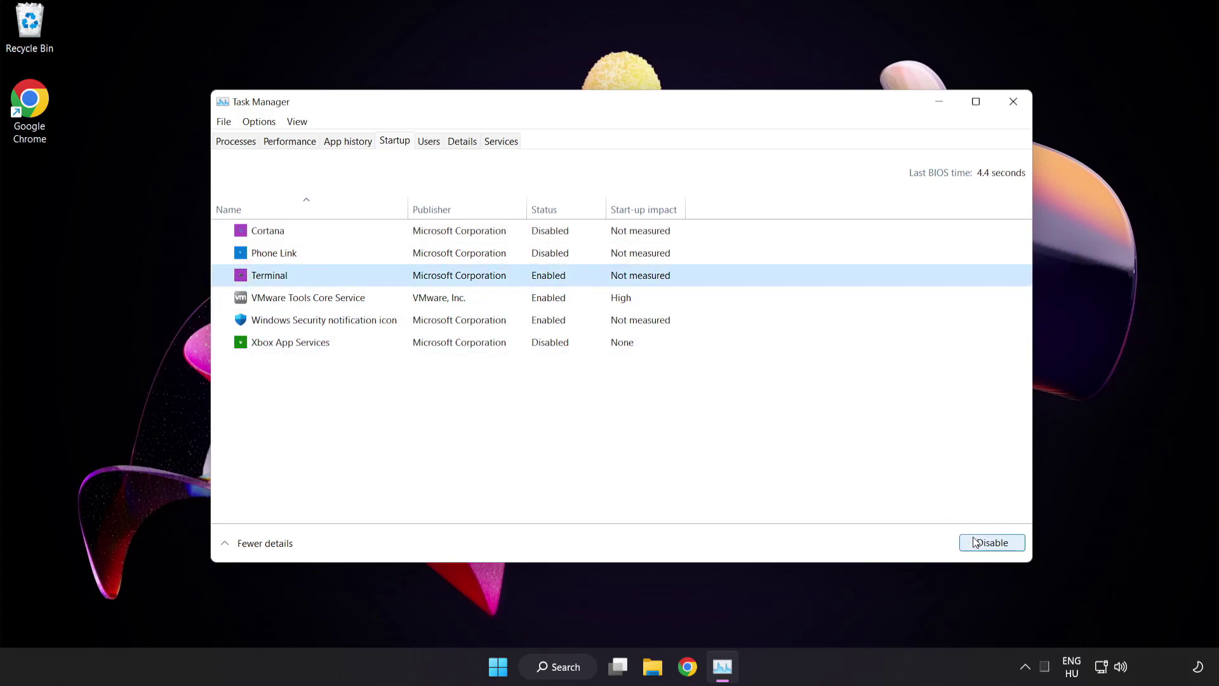
click(976, 542)
click(414, 320)
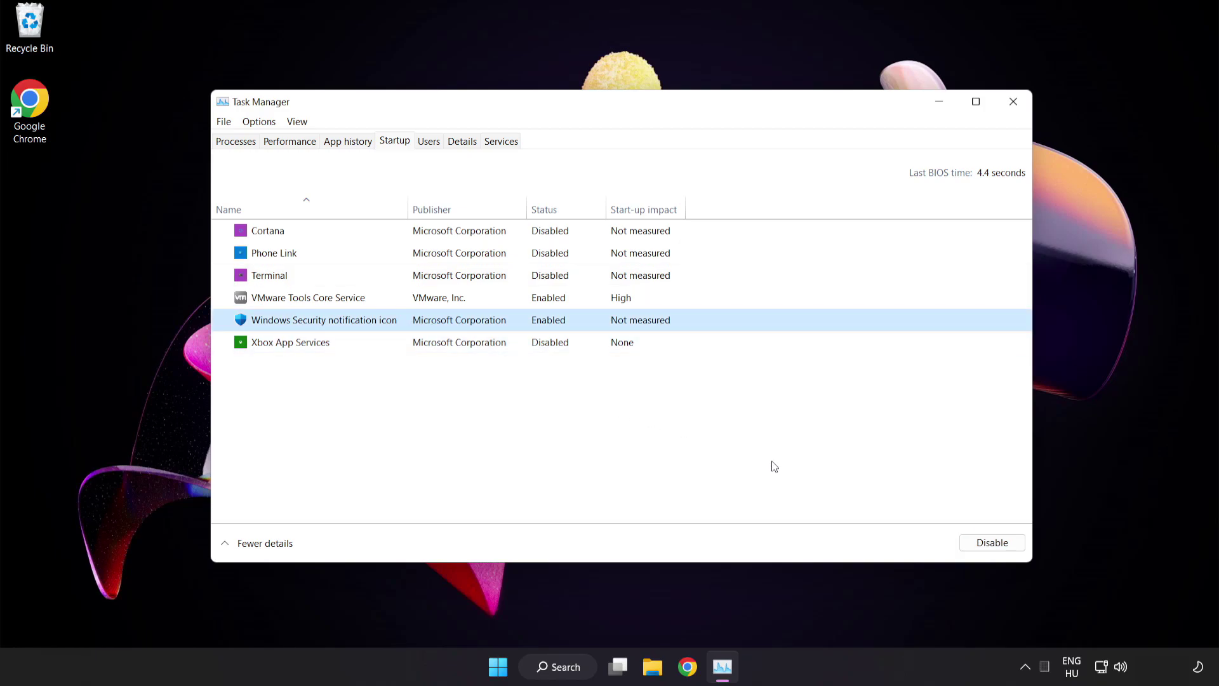
click(981, 544)
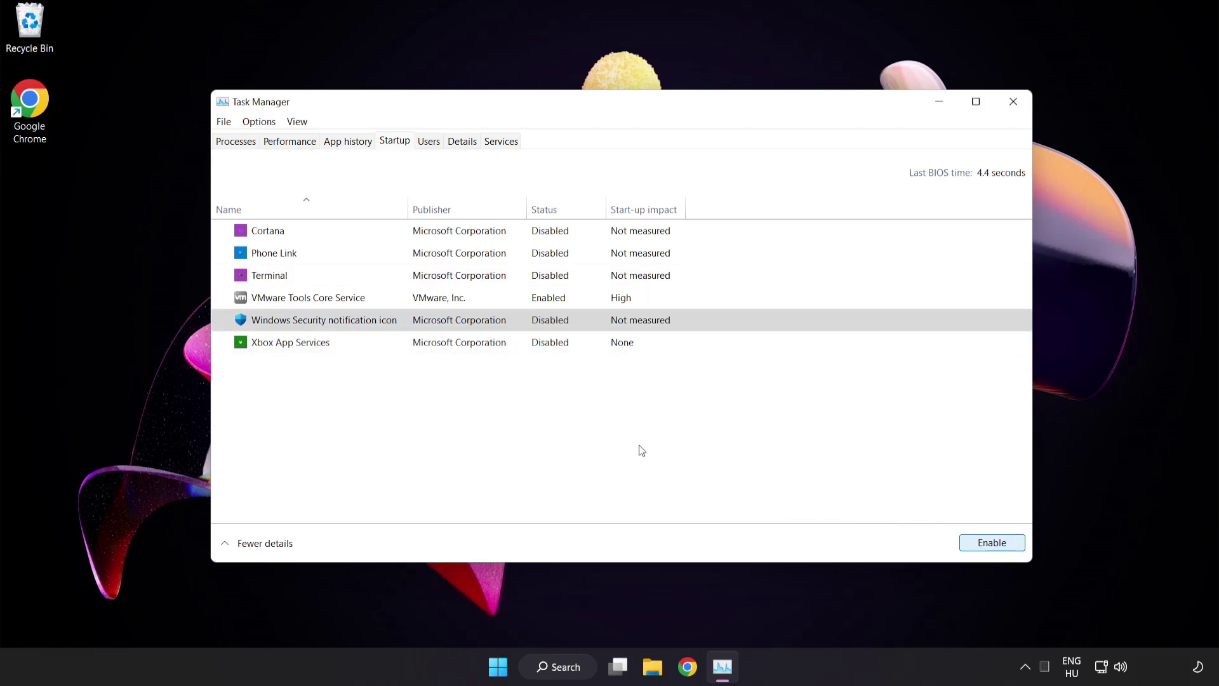
click(1013, 104)
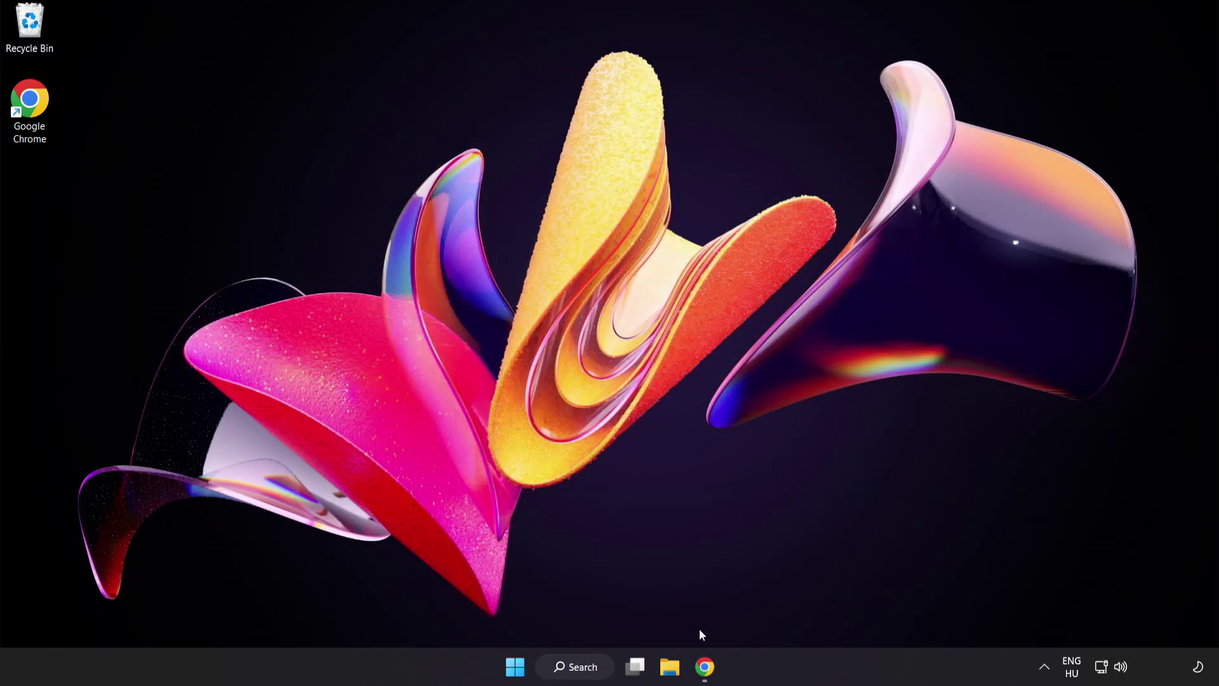
Step: Download the DirectX End-User Runtime Web Installer from the DirectX download page in Chrome
click(704, 666)
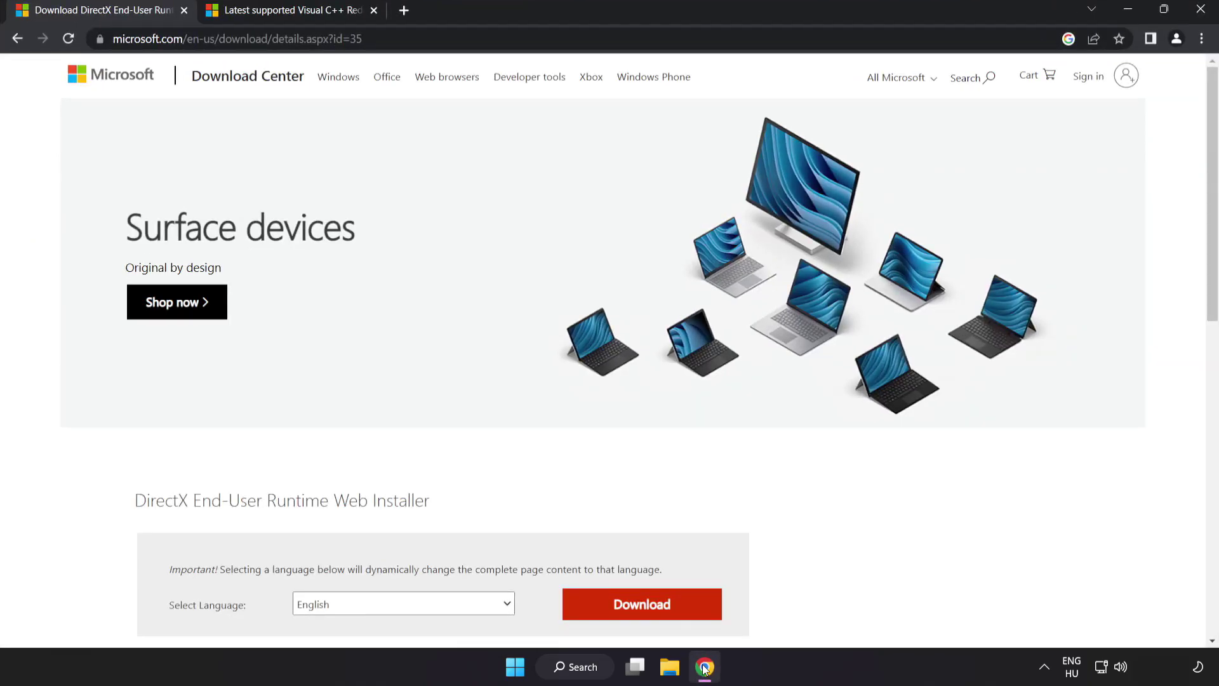
click(491, 33)
click(491, 33)
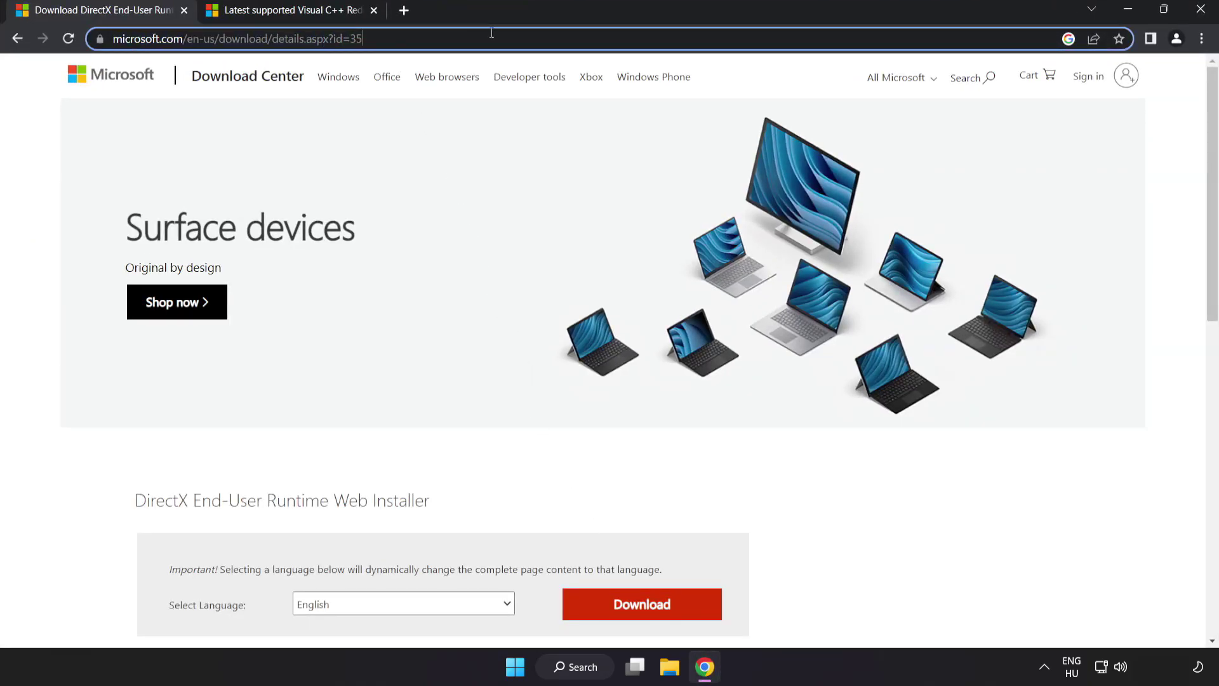
click(695, 408)
scroll(695, 408, down, 3)
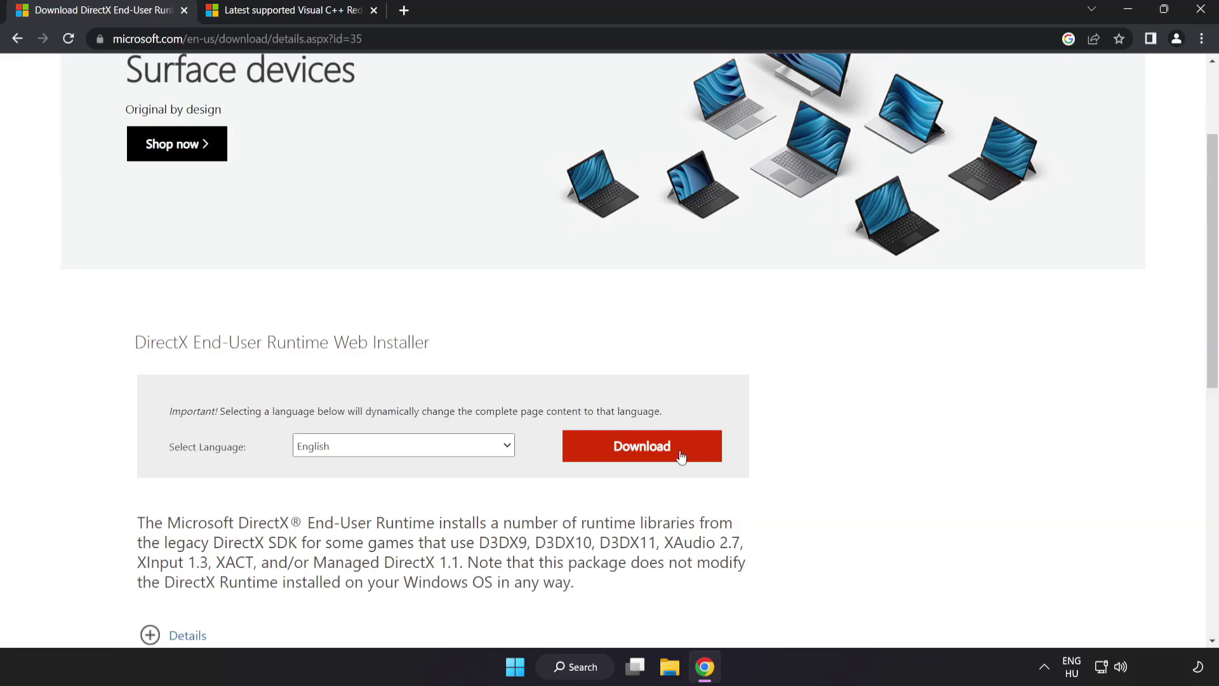
click(657, 458)
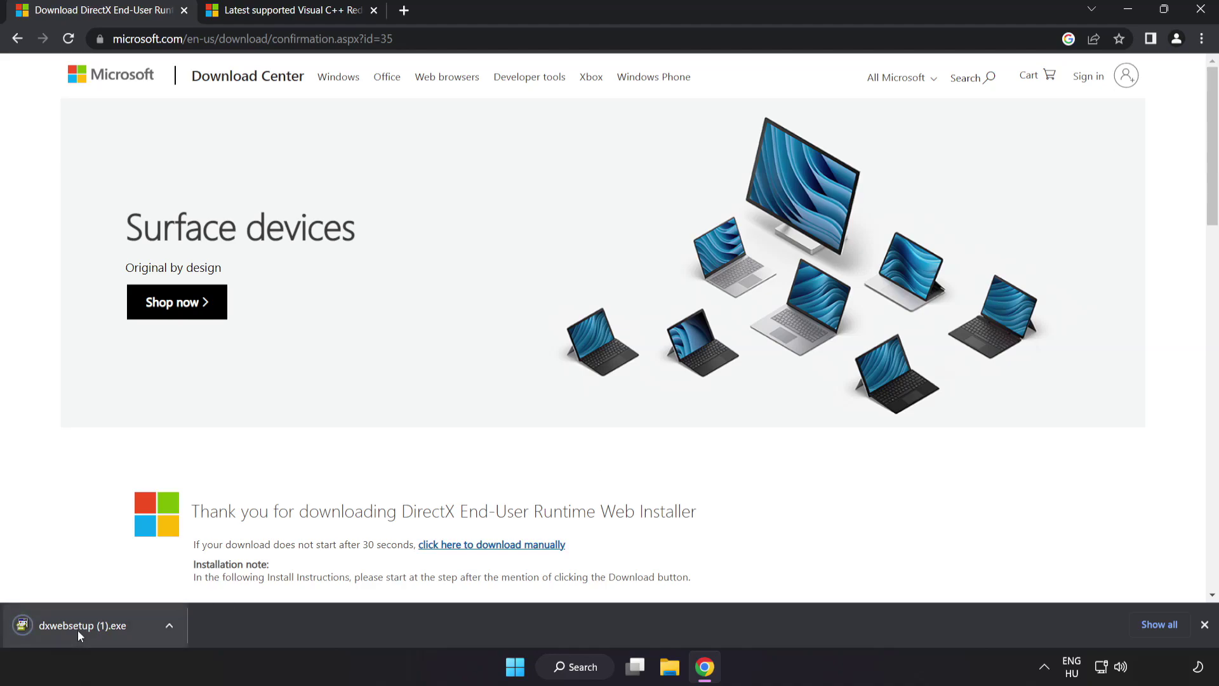
Step: Run DirectX setup, accepting the license and declining the Bing Bar, through to completion
click(102, 627)
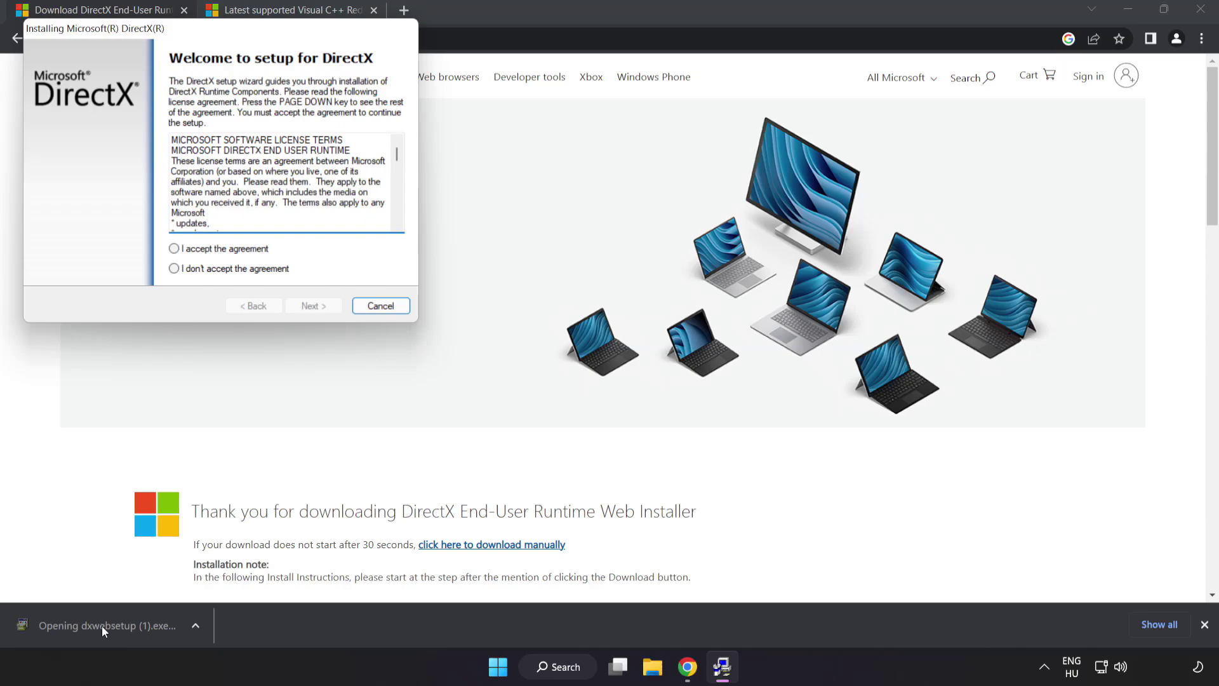
drag(184, 31, 558, 162)
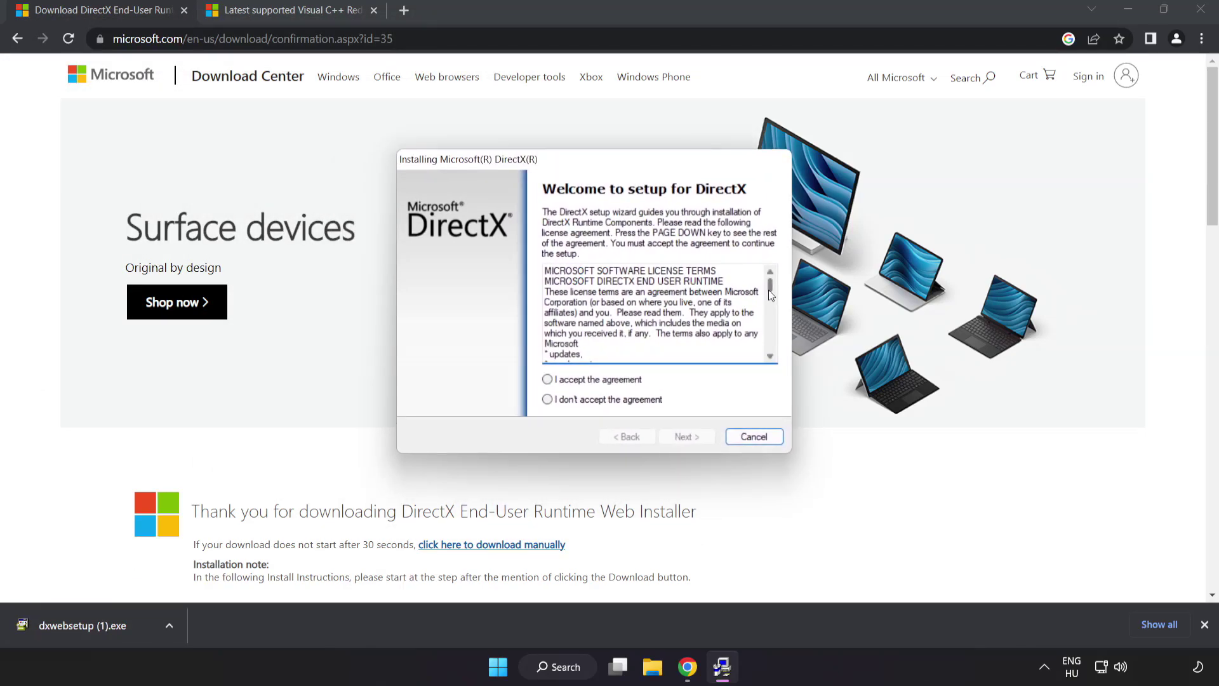
drag(770, 293, 776, 359)
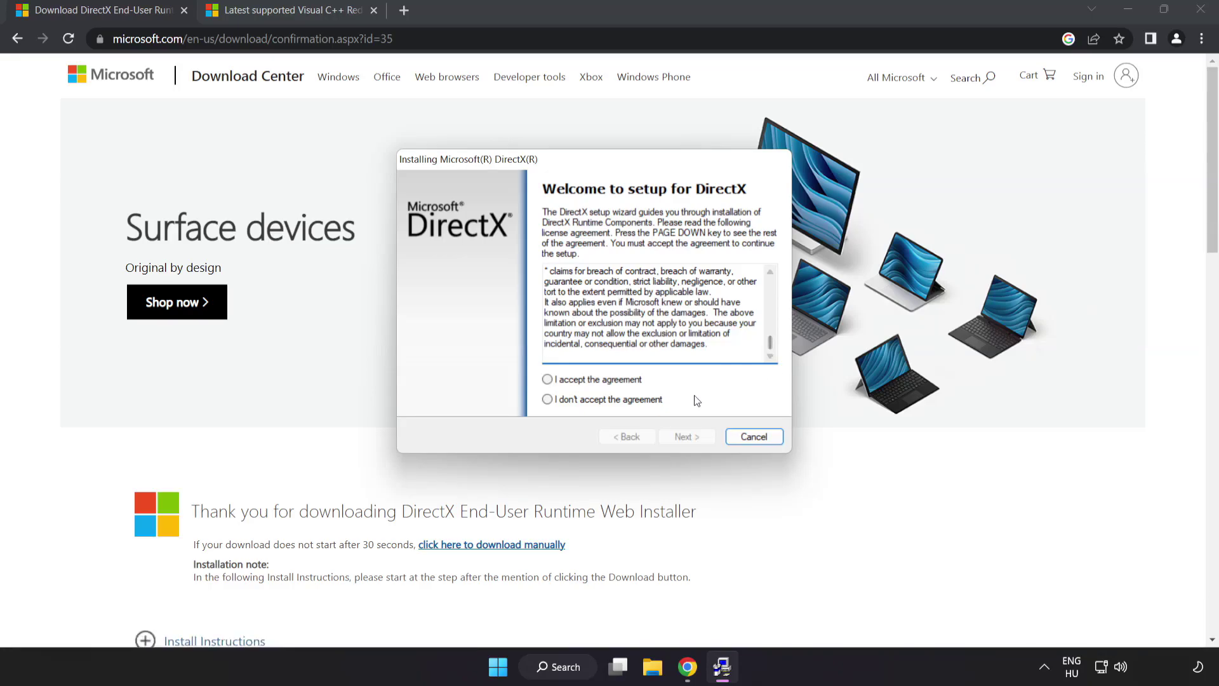
click(569, 384)
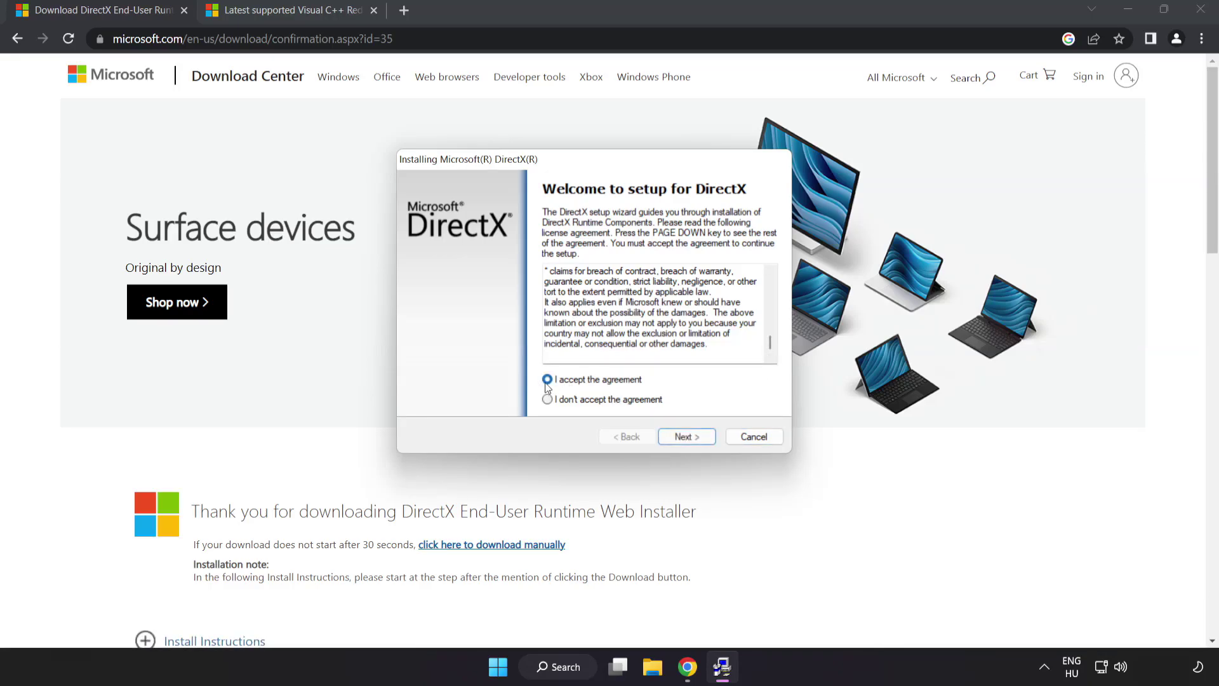
click(687, 439)
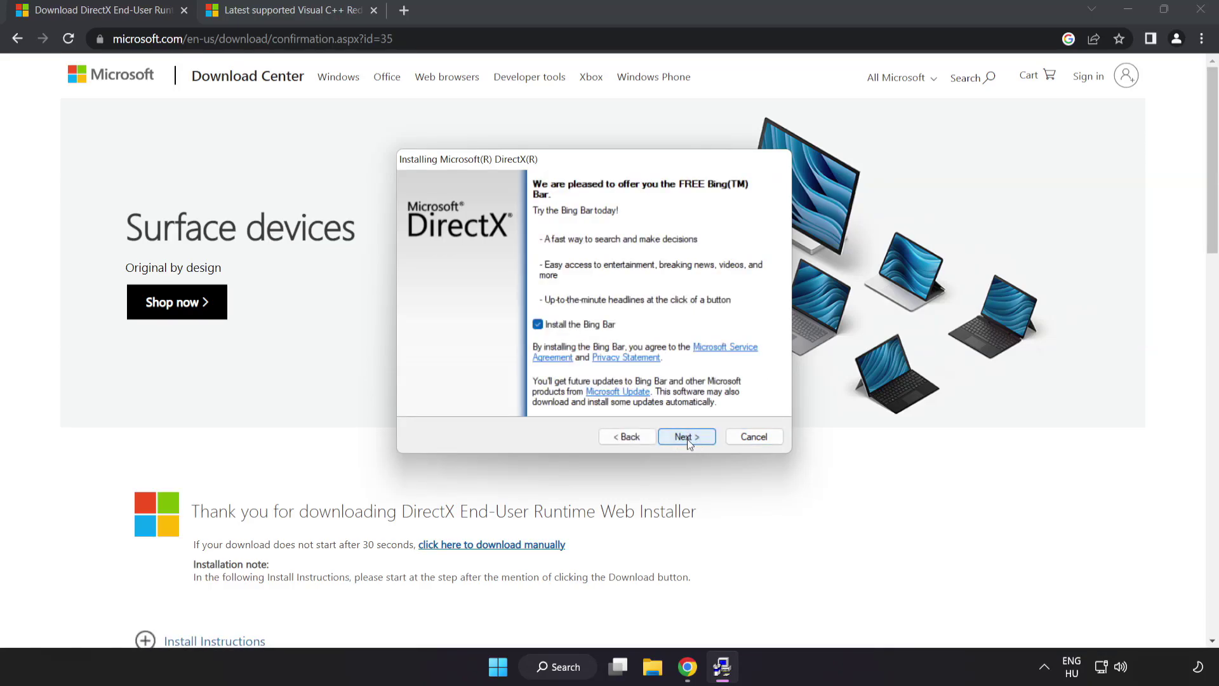
click(538, 324)
click(691, 437)
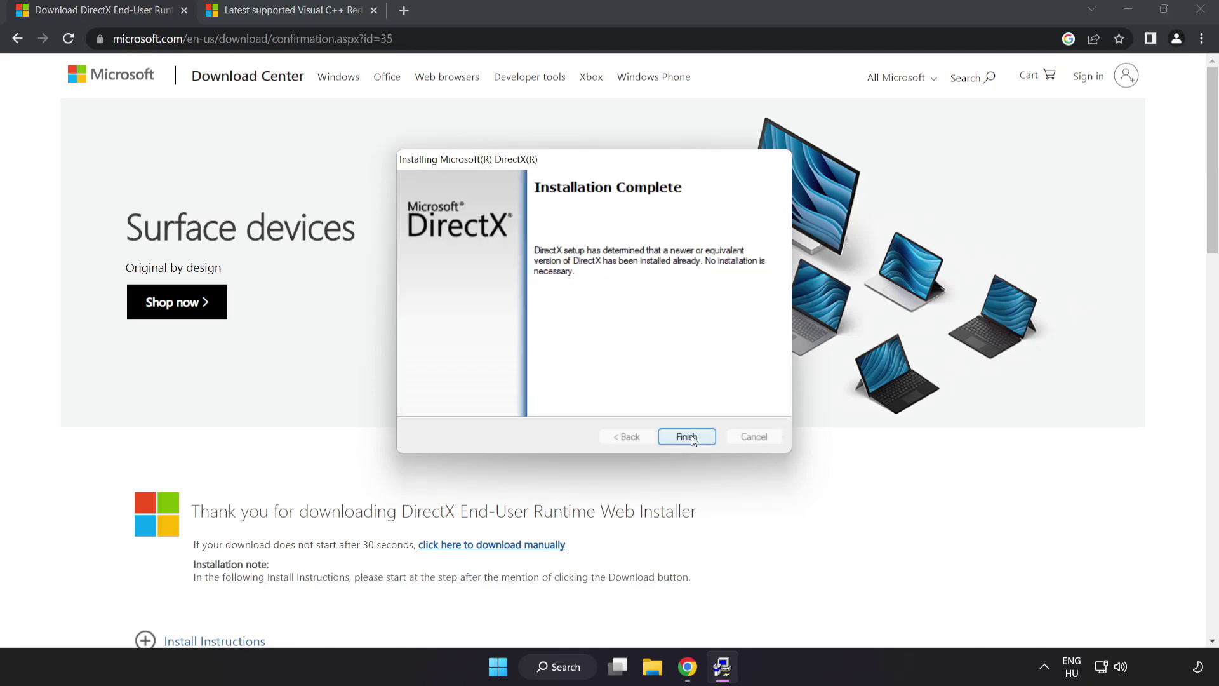
click(686, 438)
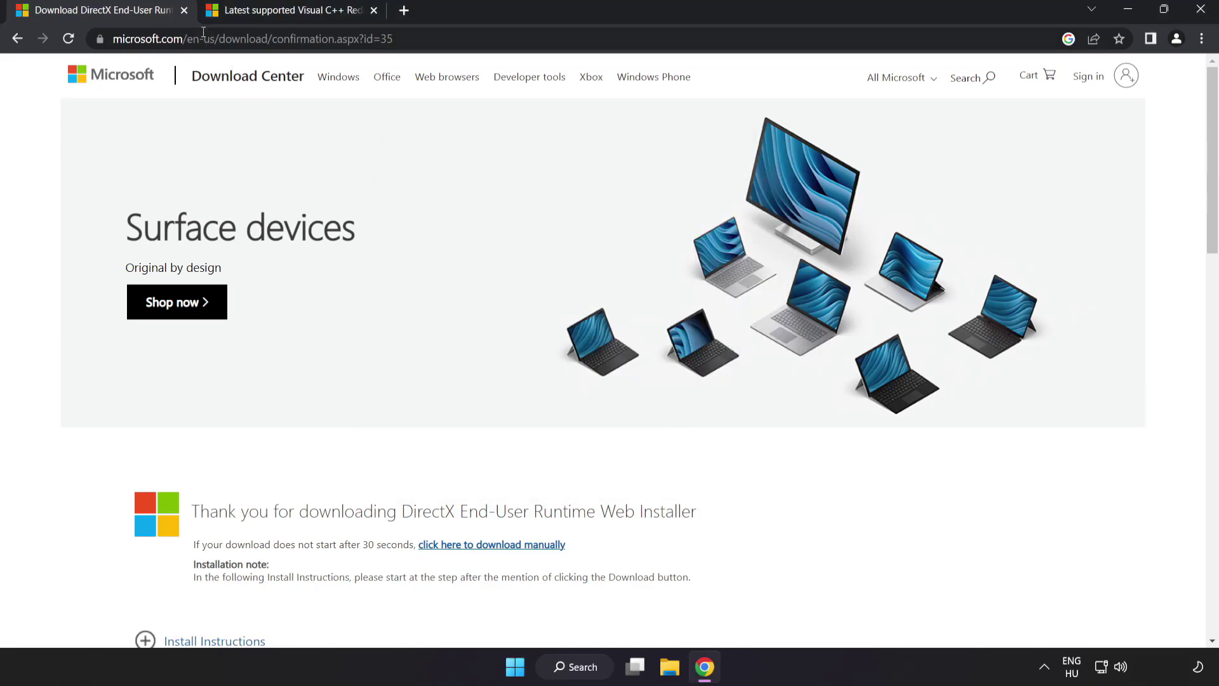
Step: Close the DirectX tab and download the ARM64, x86 and x64 Visual C++ 2015–2022 redistributables
click(184, 11)
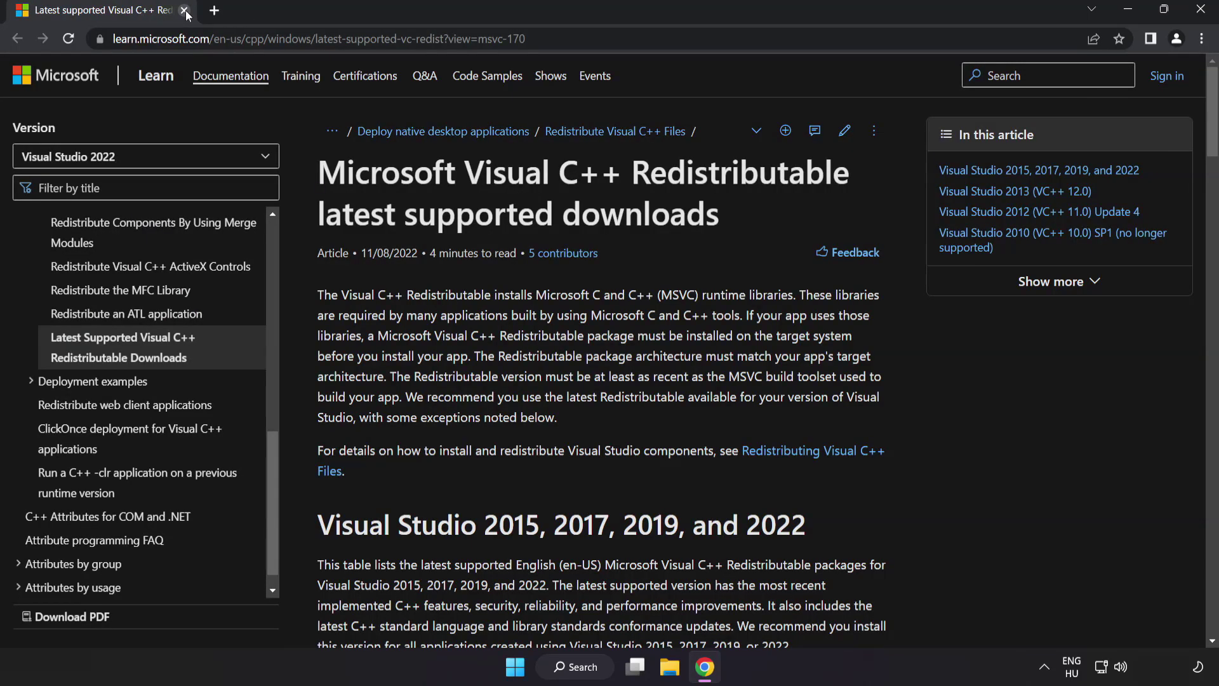
click(719, 40)
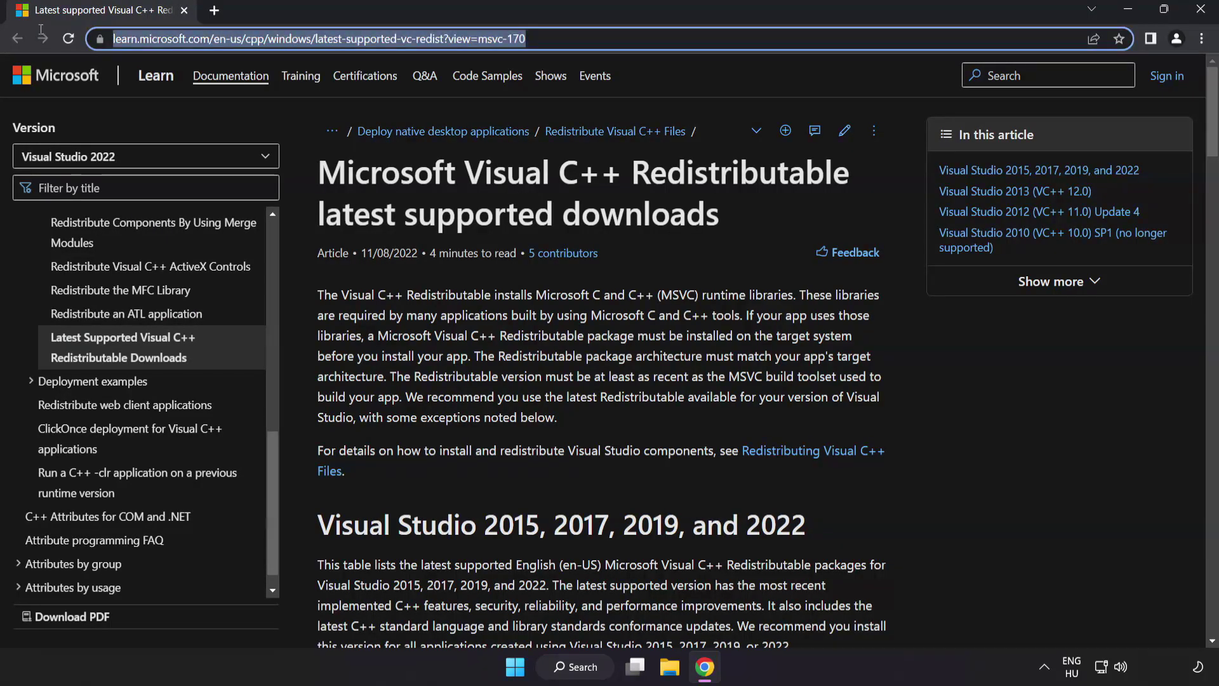
click(719, 39)
click(610, 188)
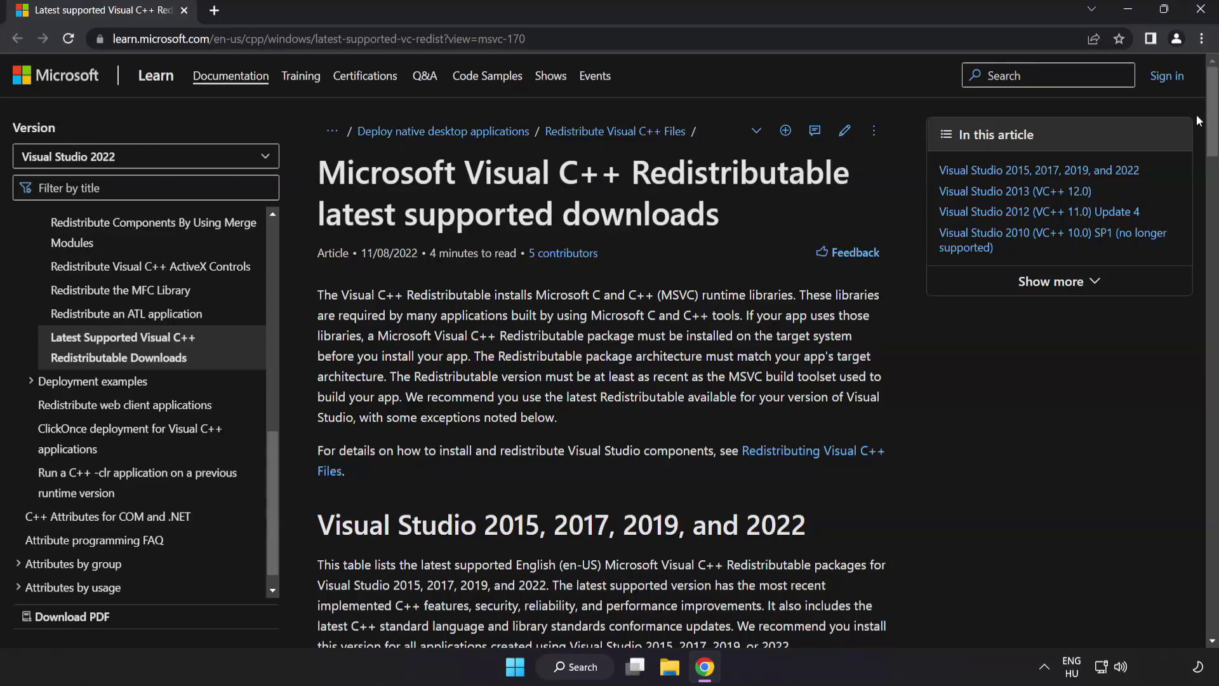
drag(1198, 121, 1203, 177)
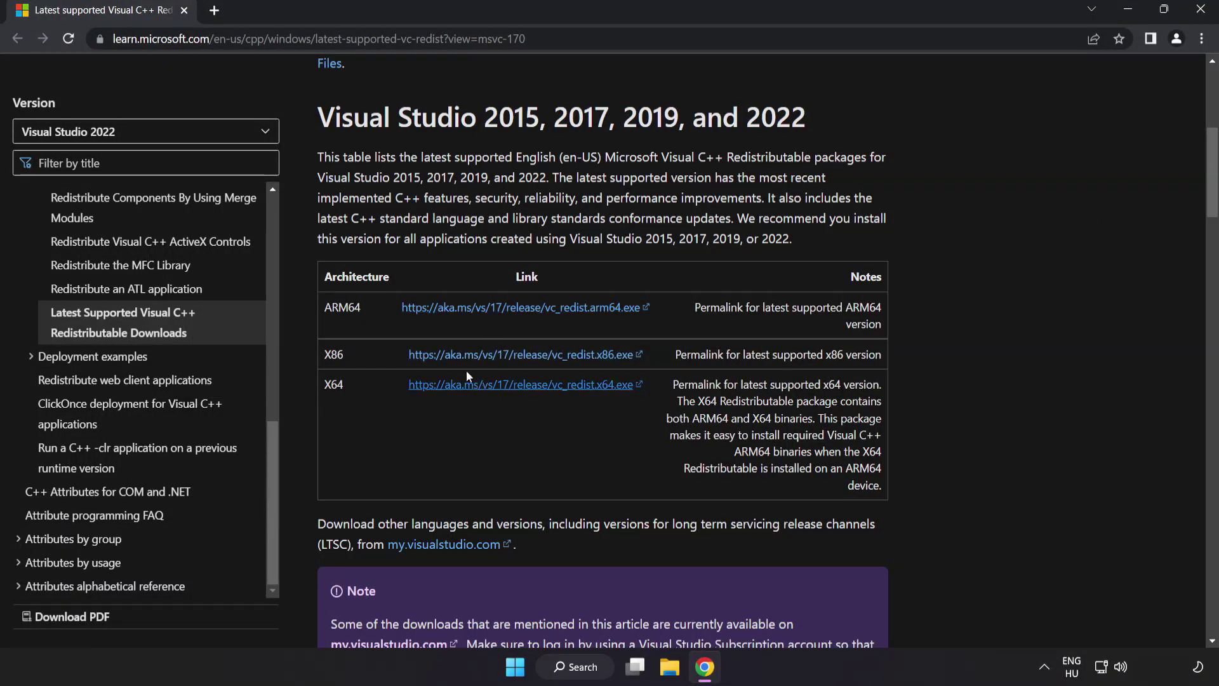
click(517, 308)
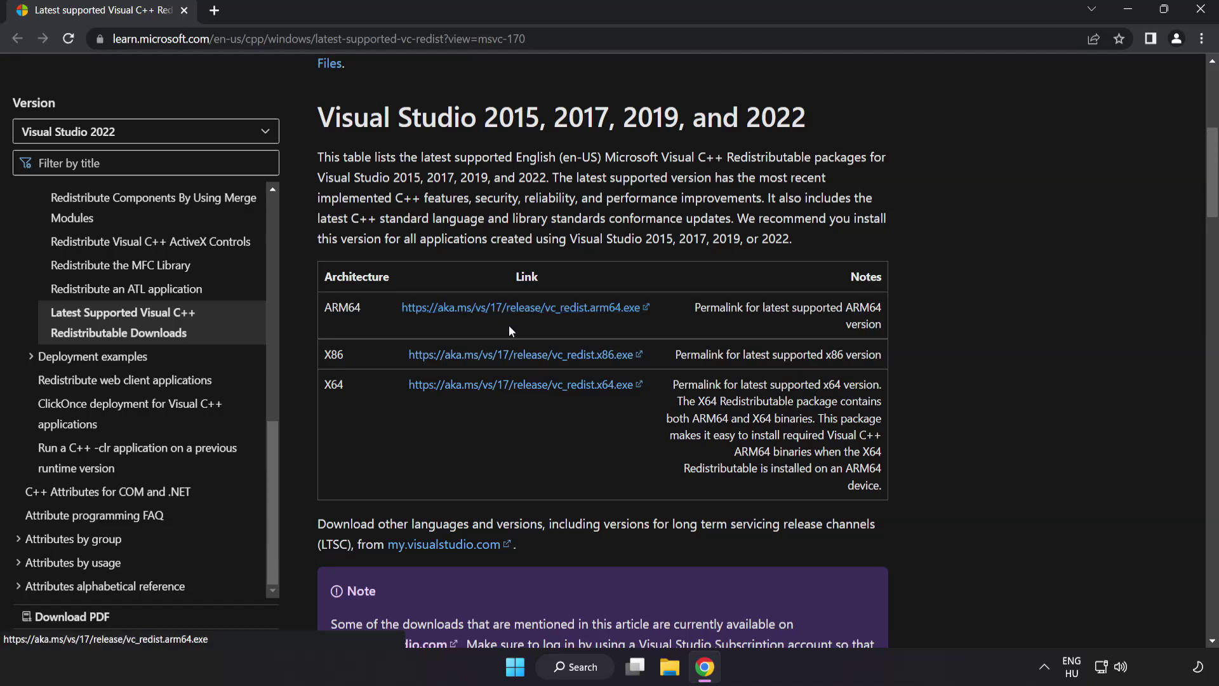
click(516, 360)
click(523, 385)
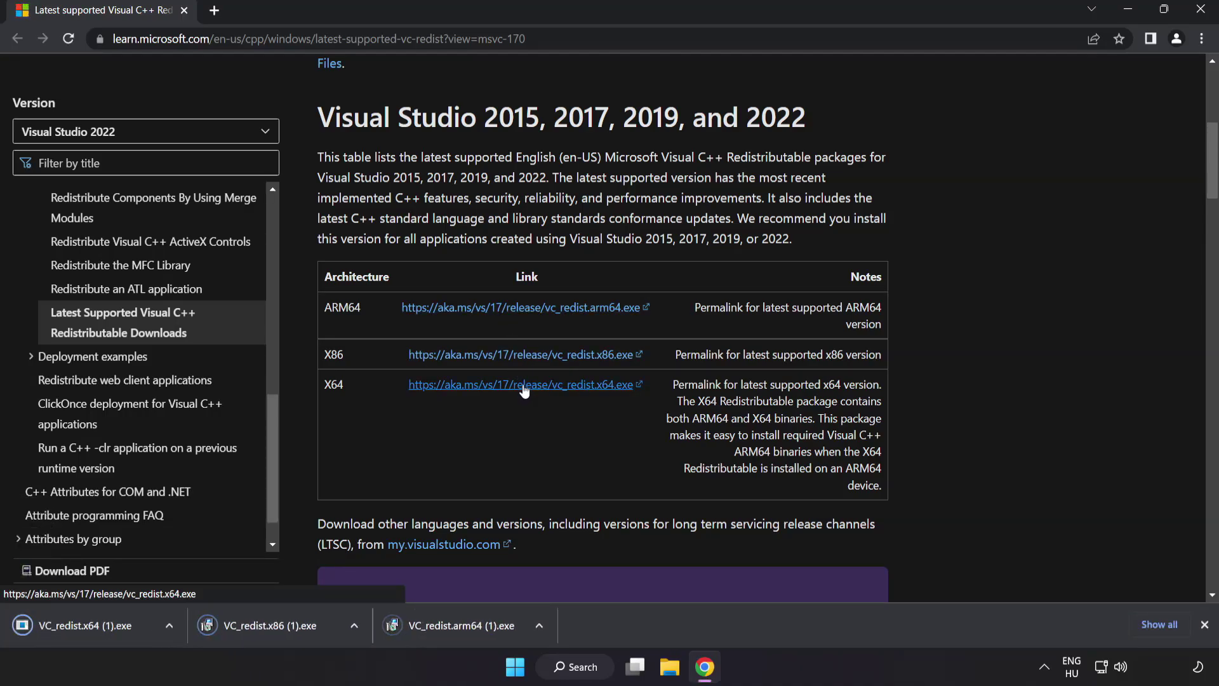
Step: Attempt the ARM64 Visual C++ Redistributable install with the license accepted; dismiss its failure
click(458, 626)
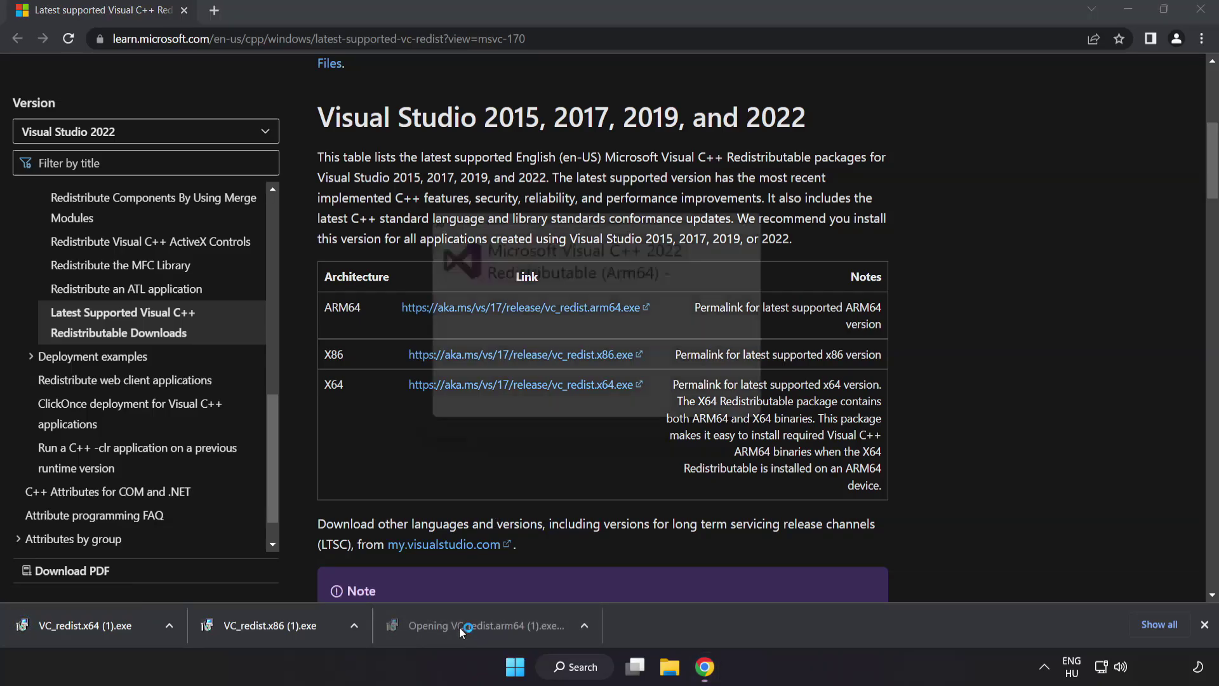
drag(782, 306, 780, 368)
click(433, 396)
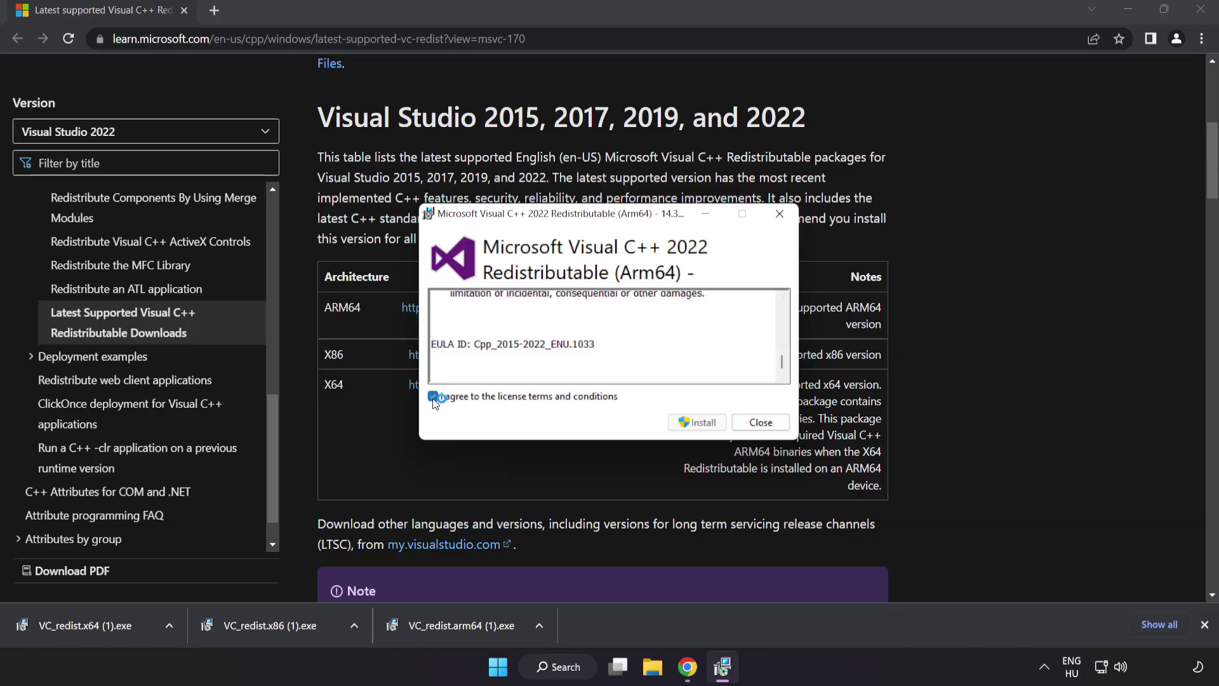
click(696, 424)
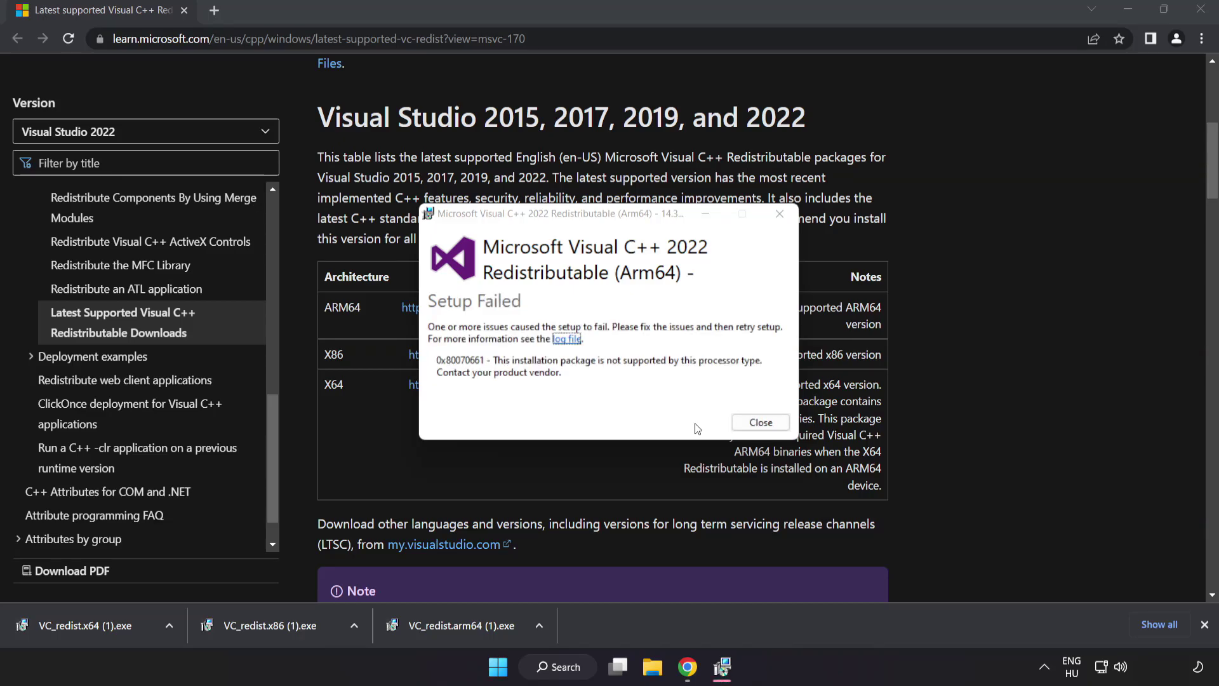
click(760, 422)
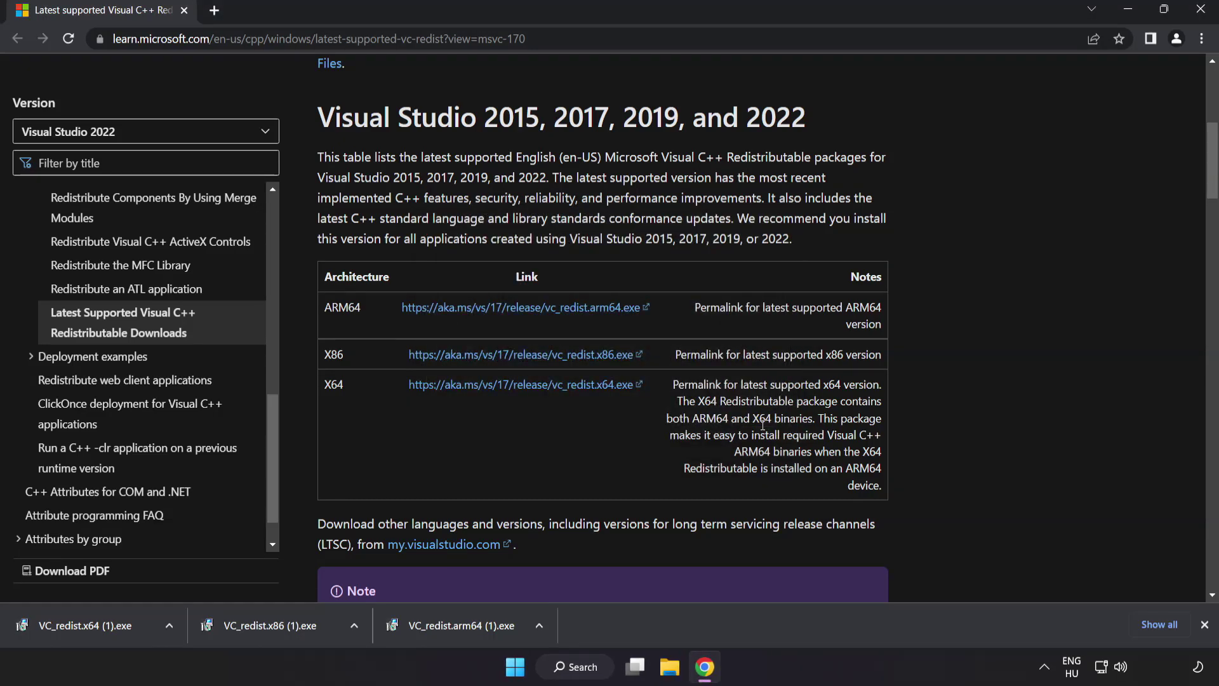
Step: Install the x86 redistributable successfully, dismiss the failed x64 setup, and close Chrome
click(274, 627)
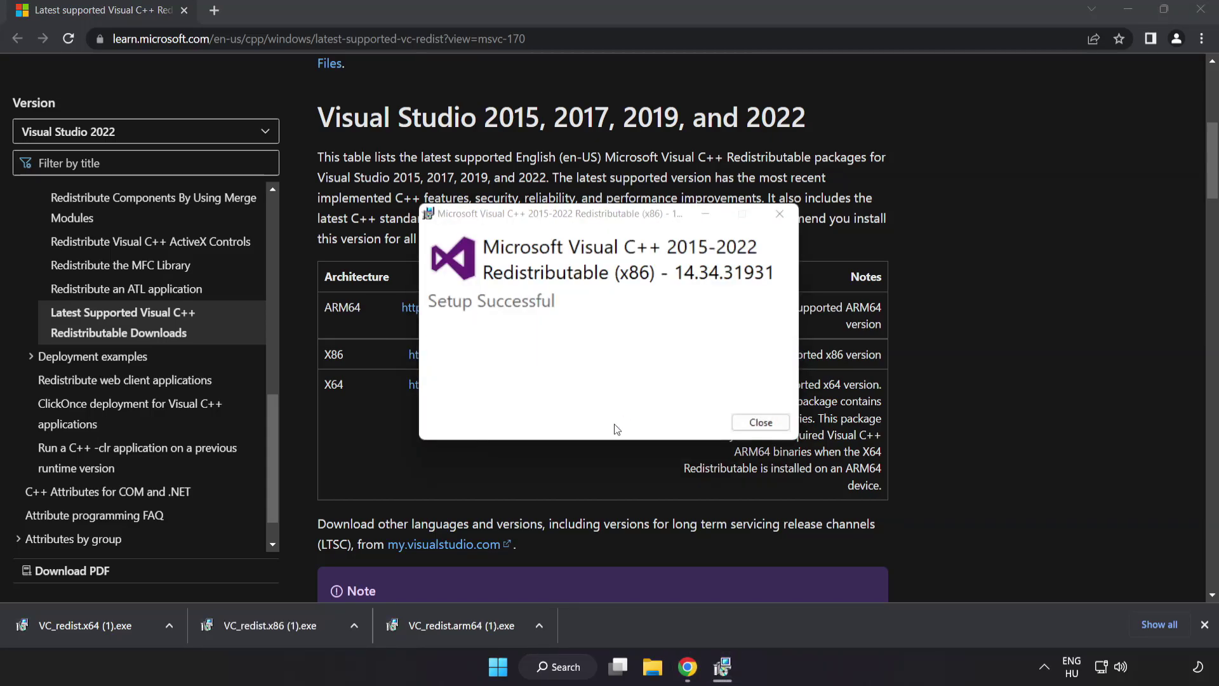
click(759, 423)
click(109, 626)
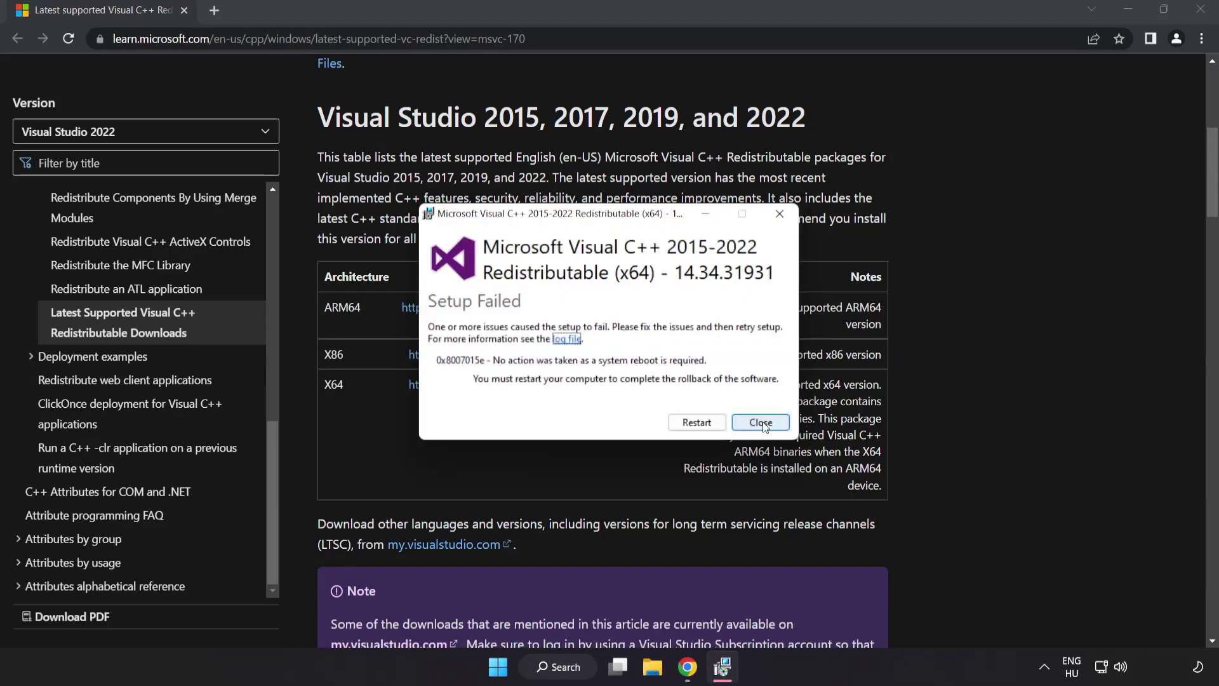
click(762, 423)
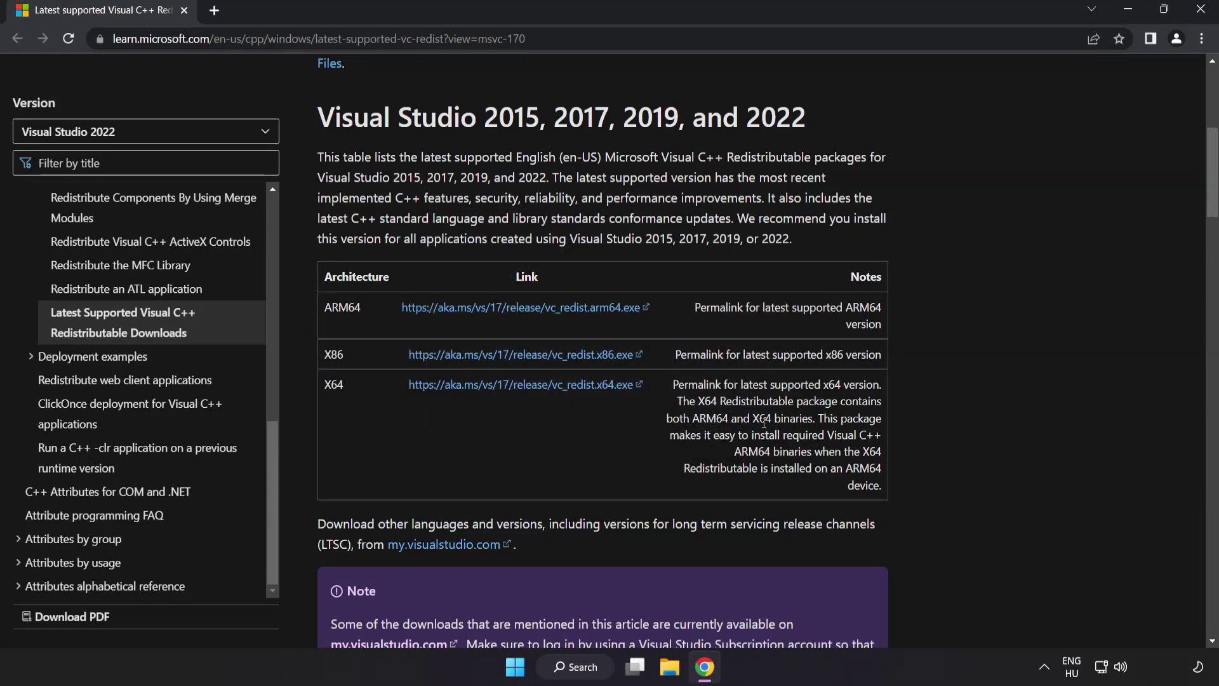
click(1198, 16)
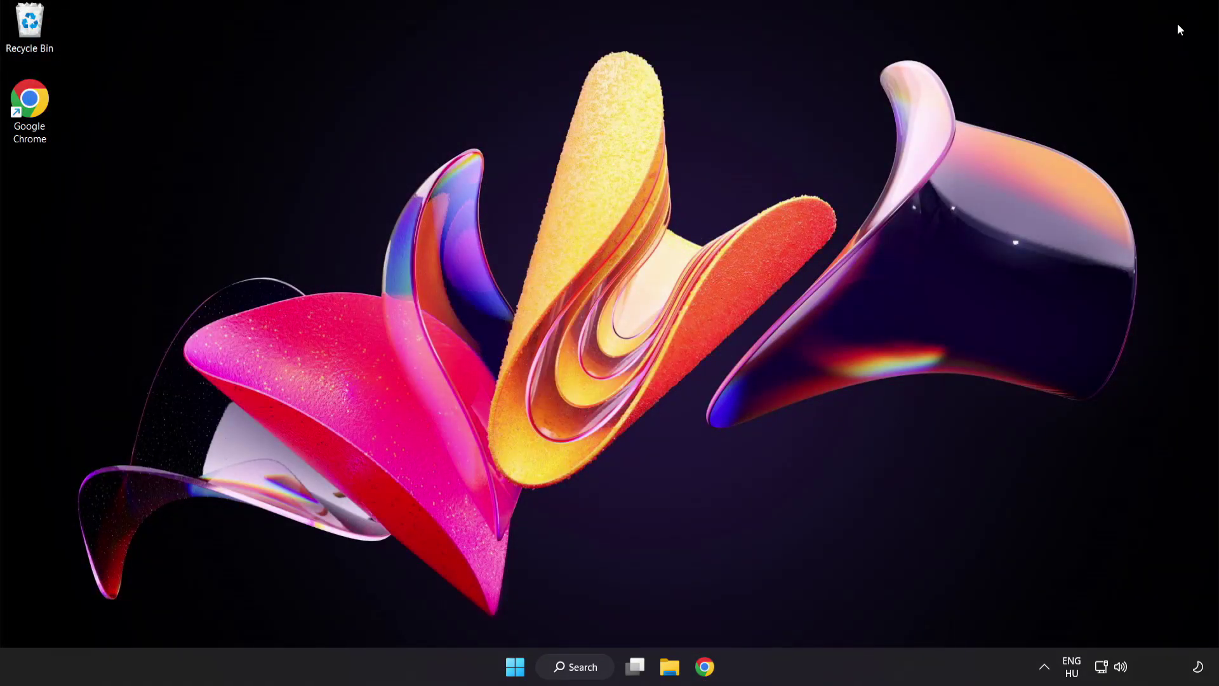
Step: Search for cmd and run Command Prompt as administrator
click(579, 674)
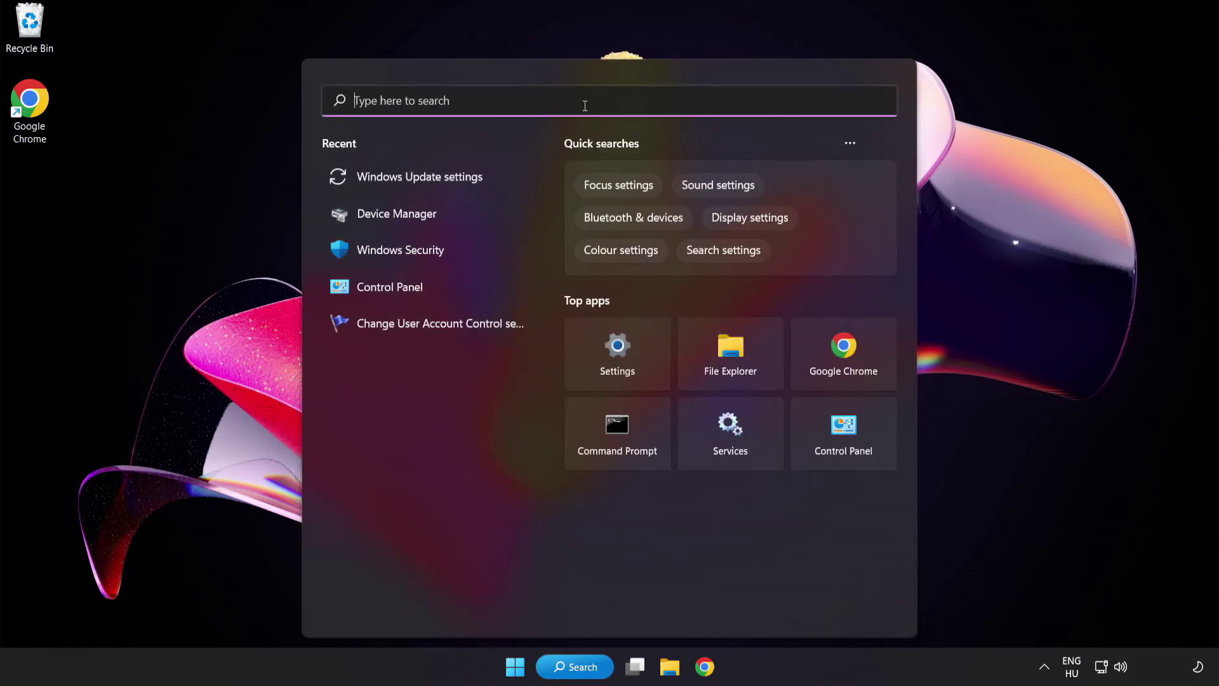
text(cmd)
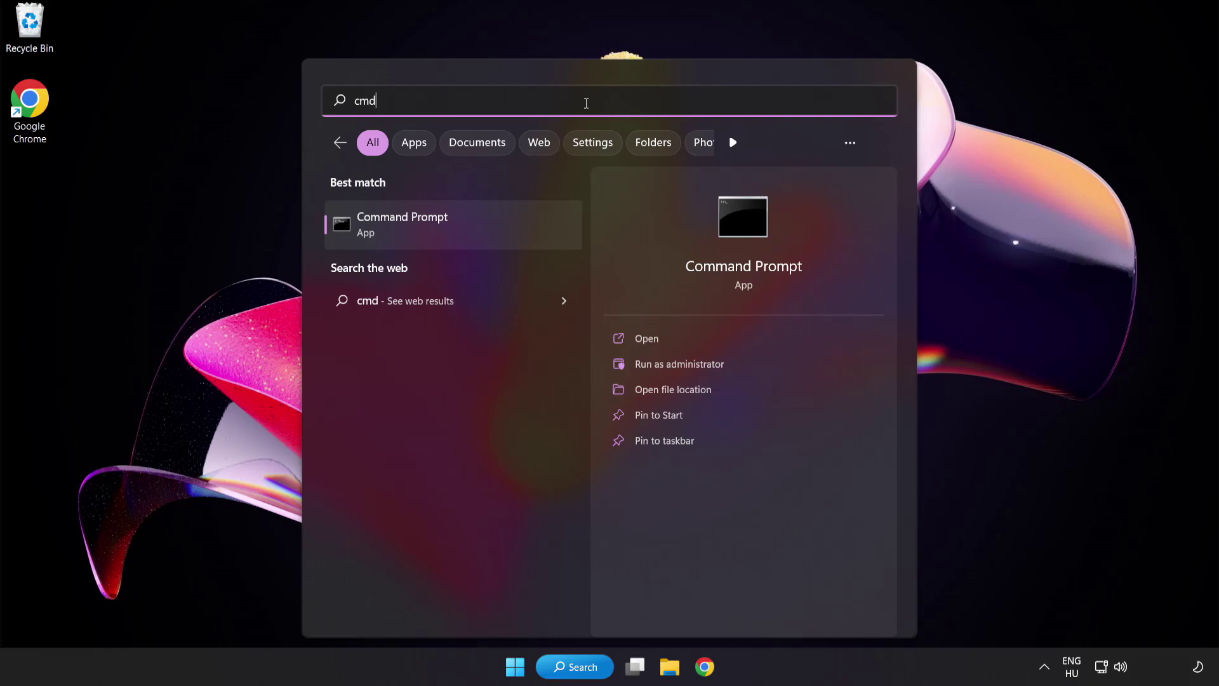
right_click(457, 232)
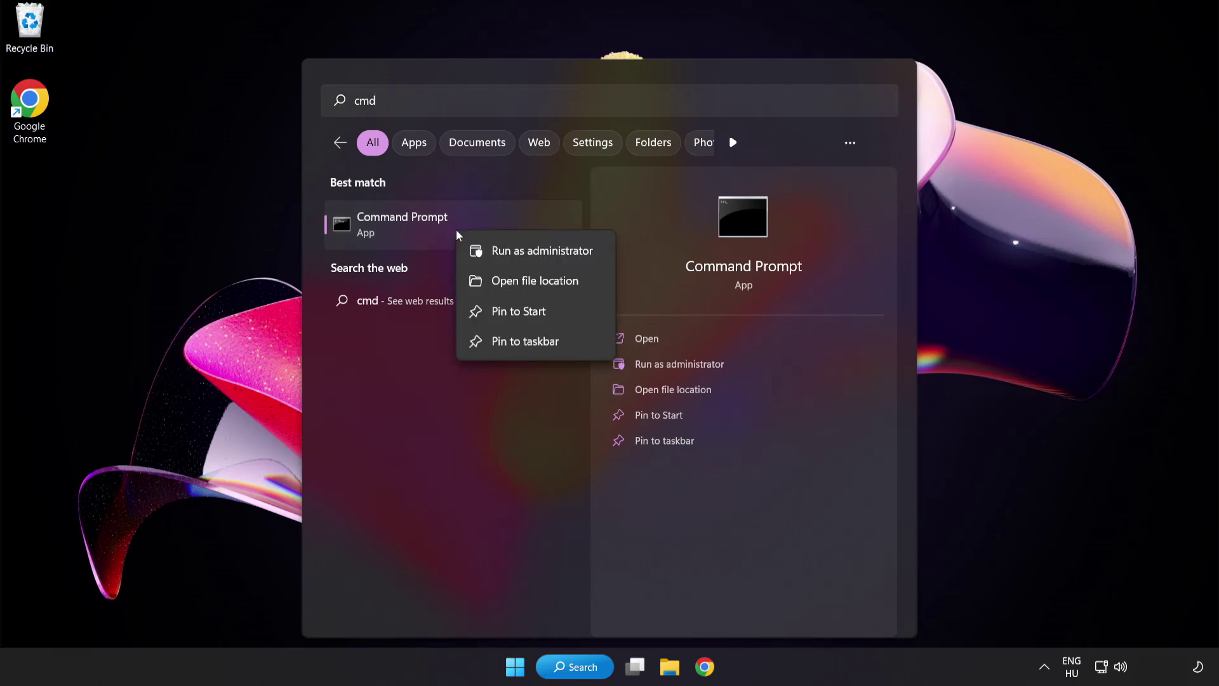
click(513, 253)
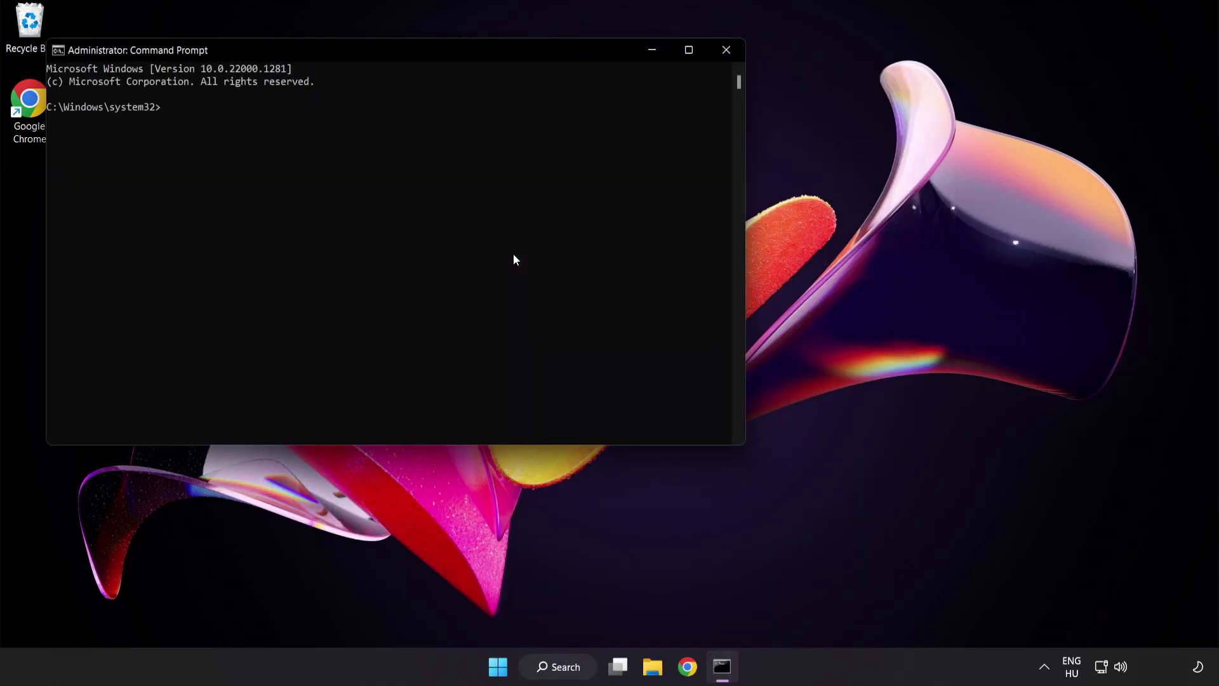
Step: Run sfc /scannow, close Command Prompt after no integrity violations, and show Start's power options
drag(349, 54, 530, 119)
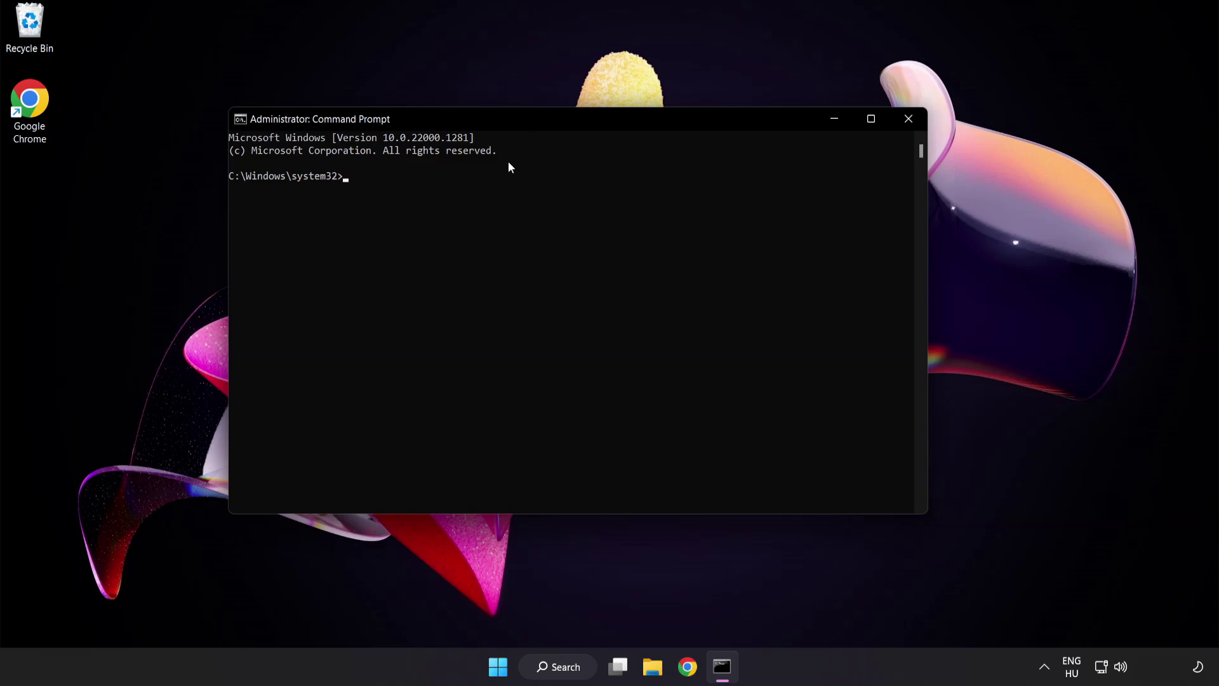
text(sfc)
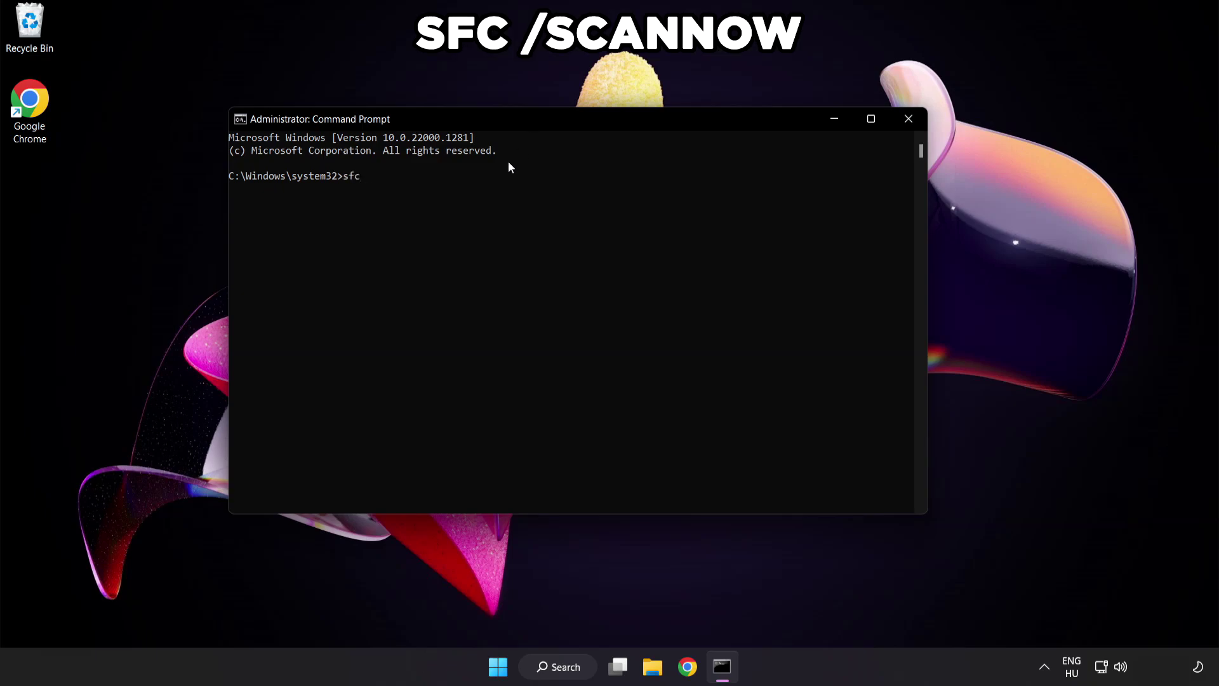
text( /scannow)
key(Return)
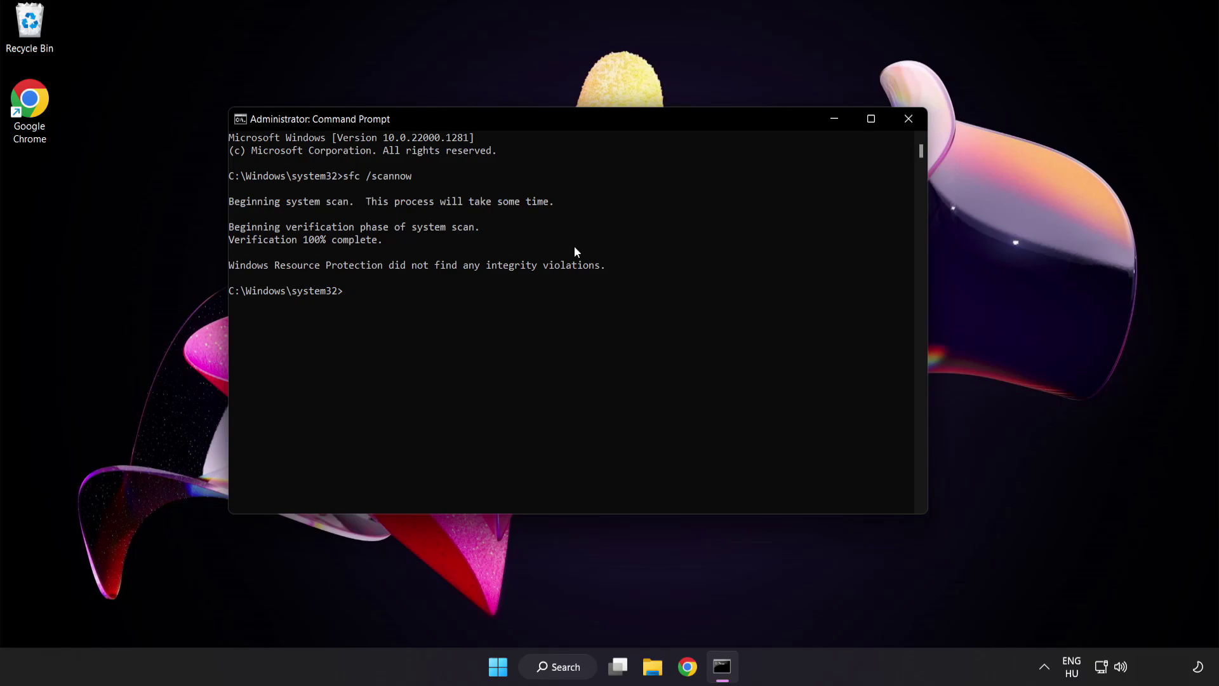
click(908, 121)
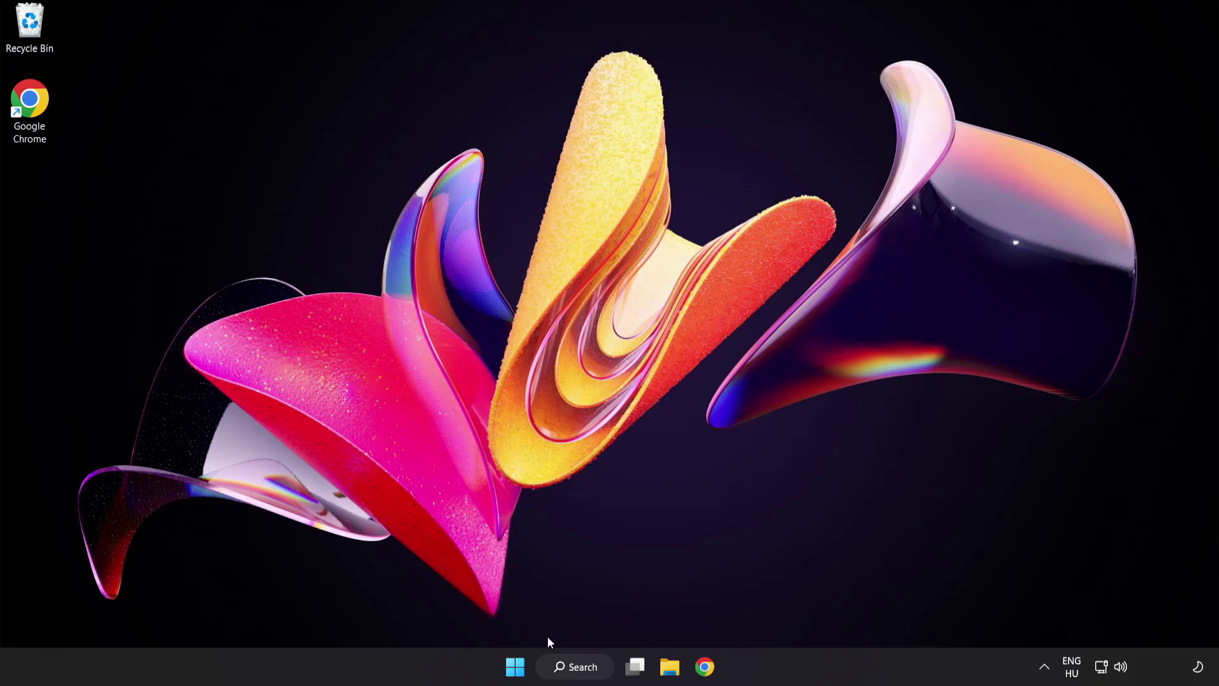
click(515, 666)
click(810, 612)
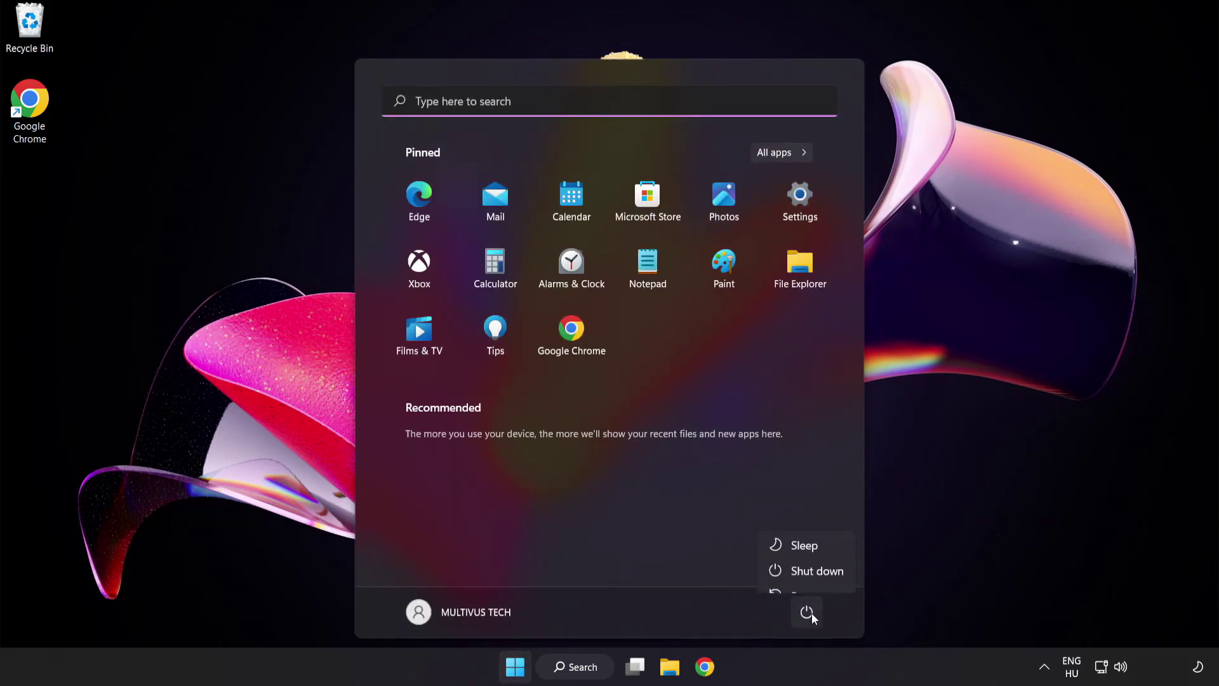